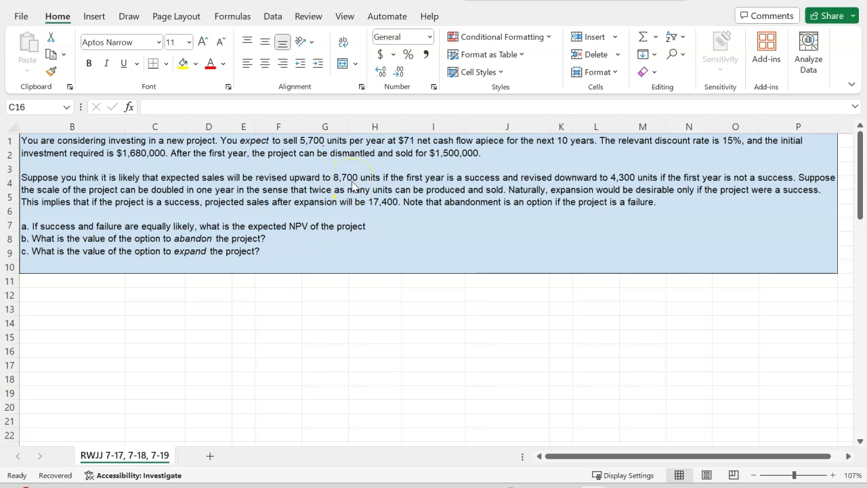
# Select the problem statement block and bring the INPUTS and CALCULATIONS tables into view
pyautogui.click(380, 204)
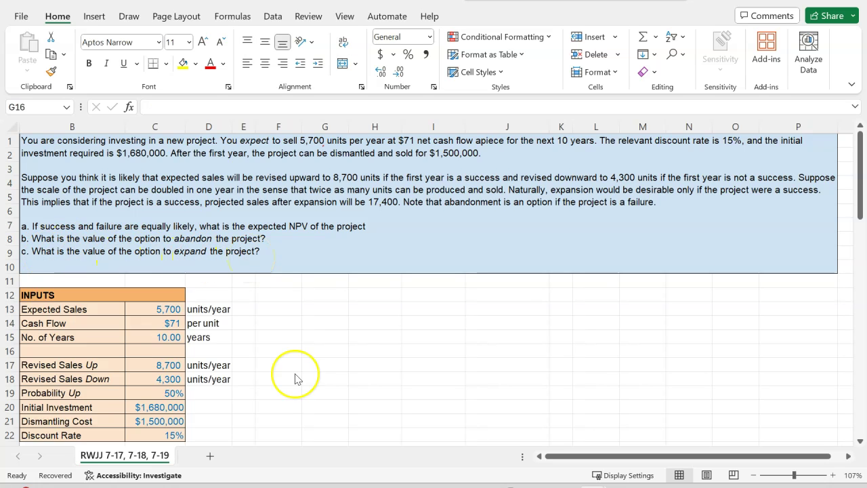
pyautogui.scroll(-1, 296, 378)
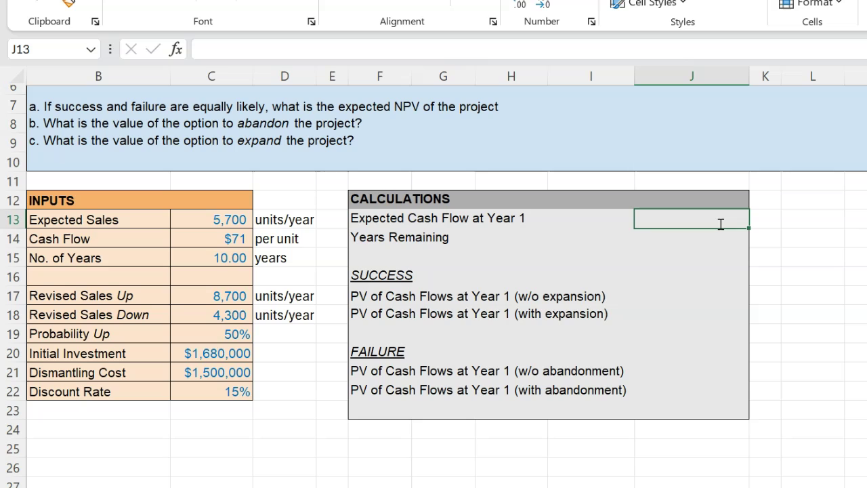
# Enter =C13*C14 in J13 for the $404,700 expected Year 1 cash flow
pyautogui.write('=')
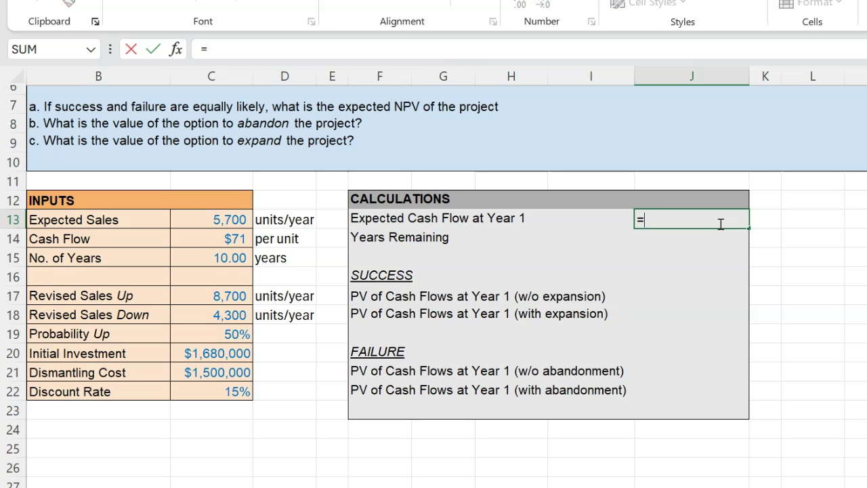
pyautogui.click(222, 219)
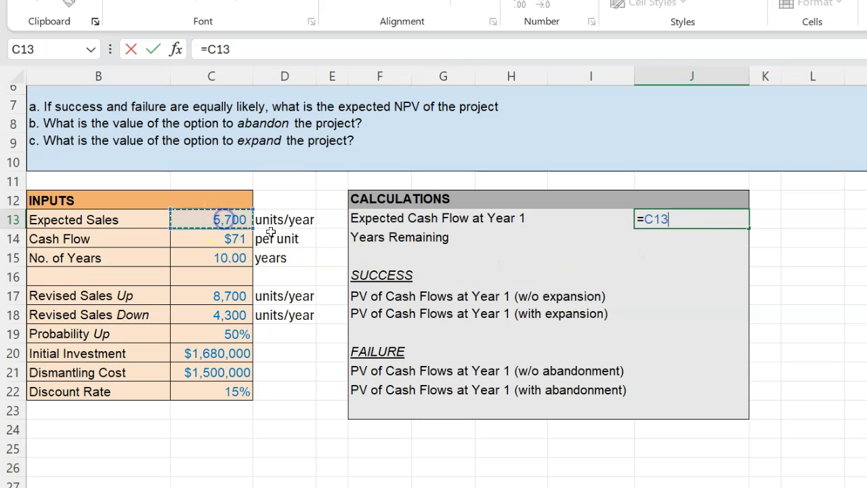
pyautogui.write('*')
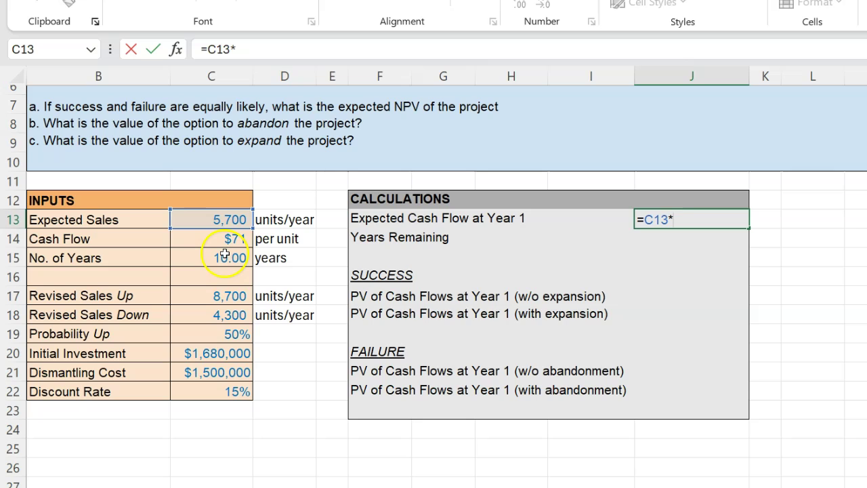
pyautogui.click(229, 242)
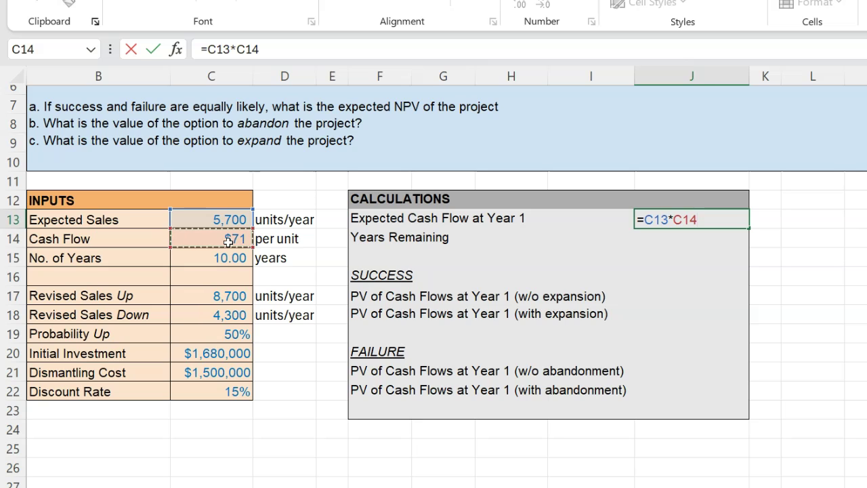
pyautogui.press('Return')
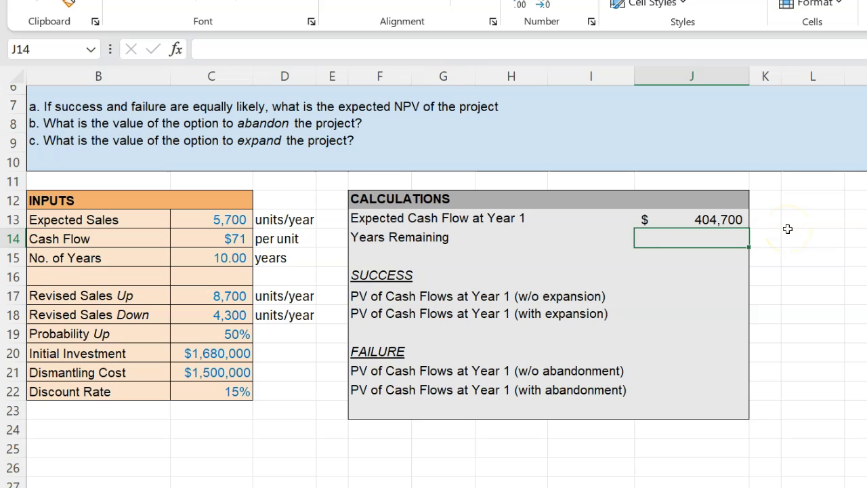
# Enter =C15-1 in J14 to show 9 years remaining
pyautogui.write('=')
pyautogui.click(228, 259)
pyautogui.write('-1')
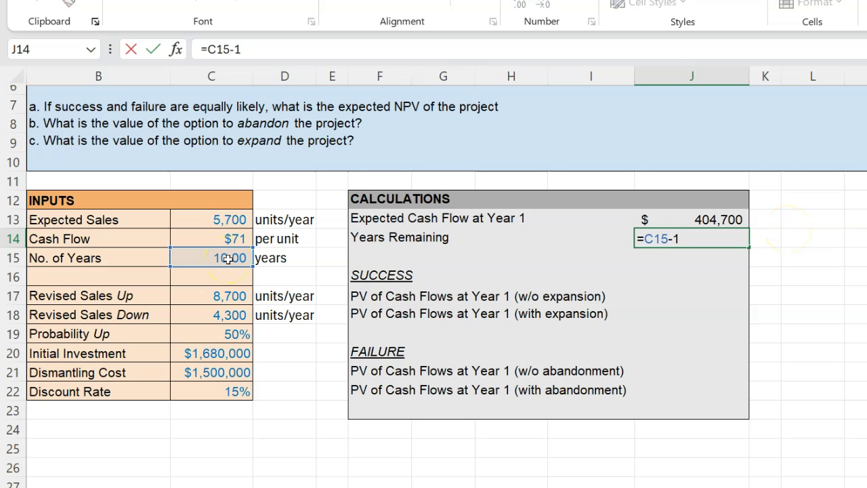
pyautogui.press('Return')
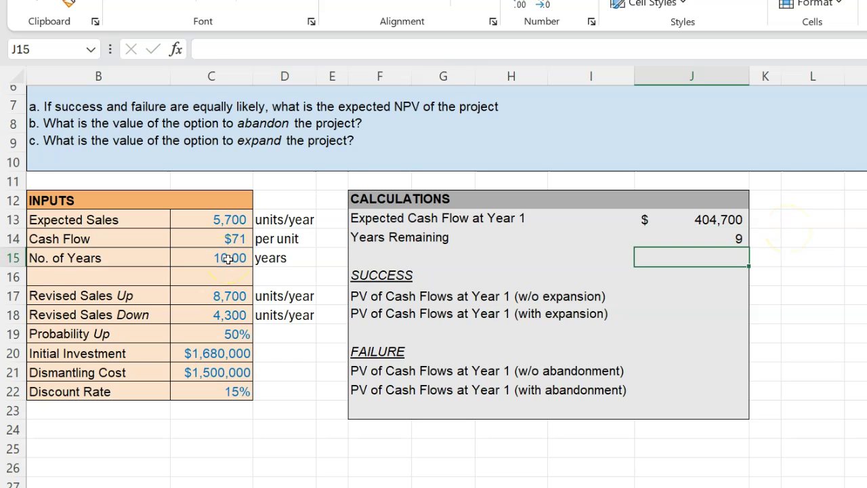
pyautogui.click(732, 262)
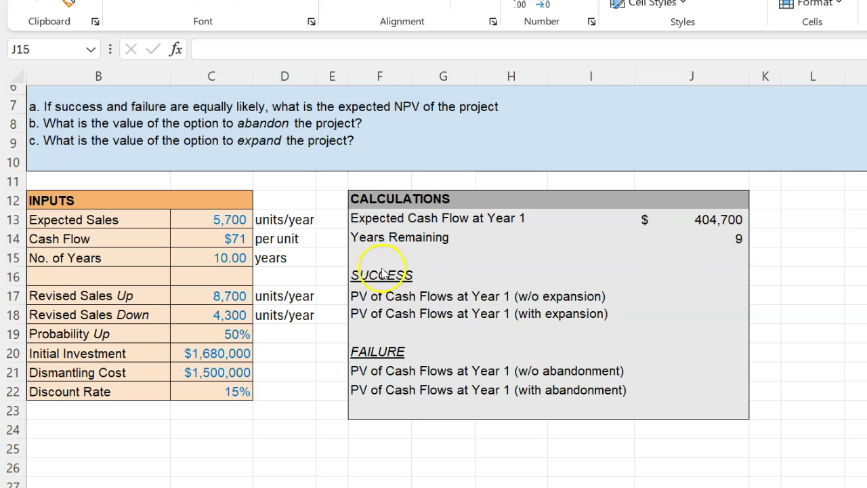
# Check the empty success PV cells, then return to the cell beside the SUCCESS heading
pyautogui.click(698, 283)
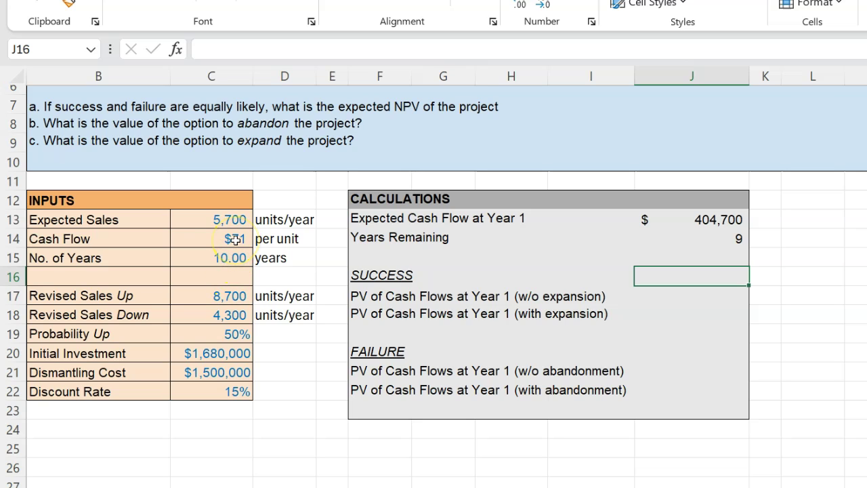
pyautogui.click(720, 304)
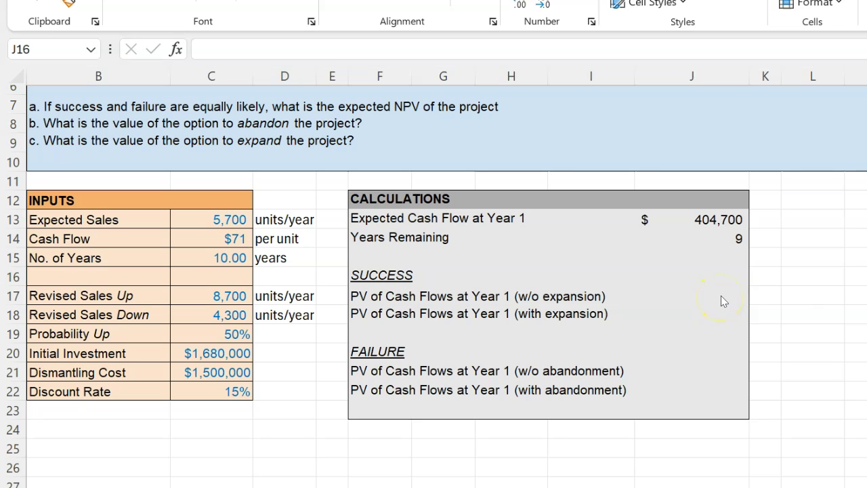
pyautogui.click(721, 296)
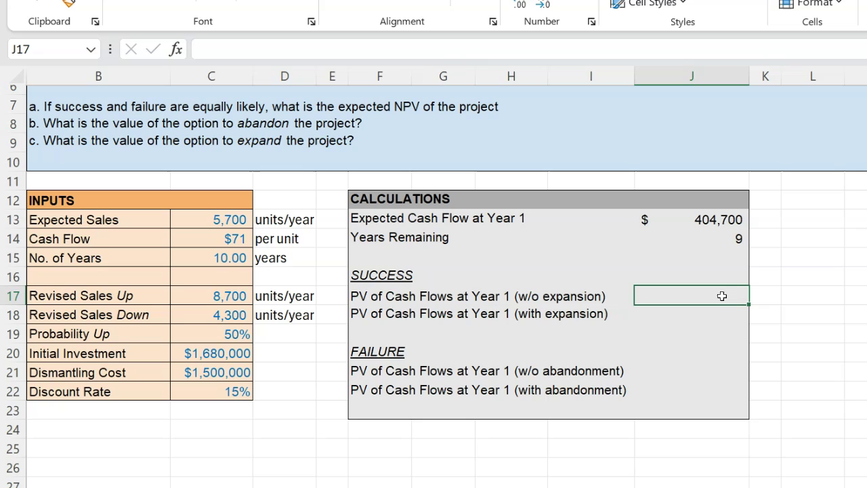
pyautogui.click(720, 318)
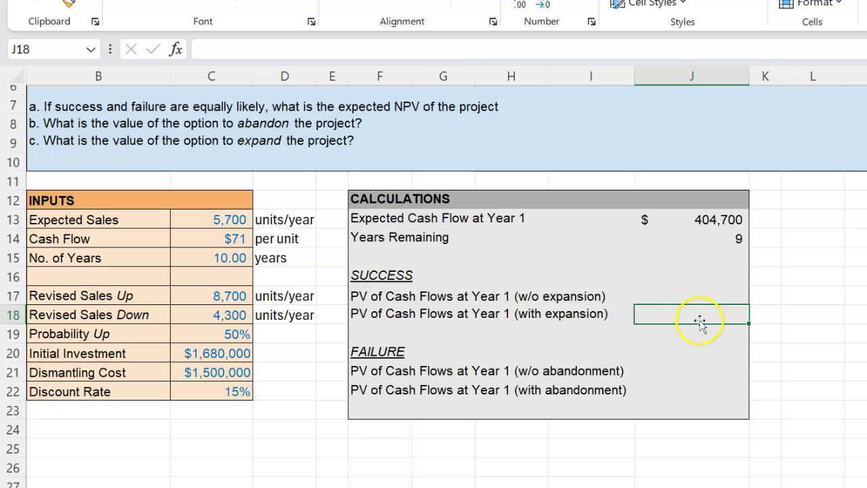
pyautogui.click(706, 290)
pyautogui.click(703, 276)
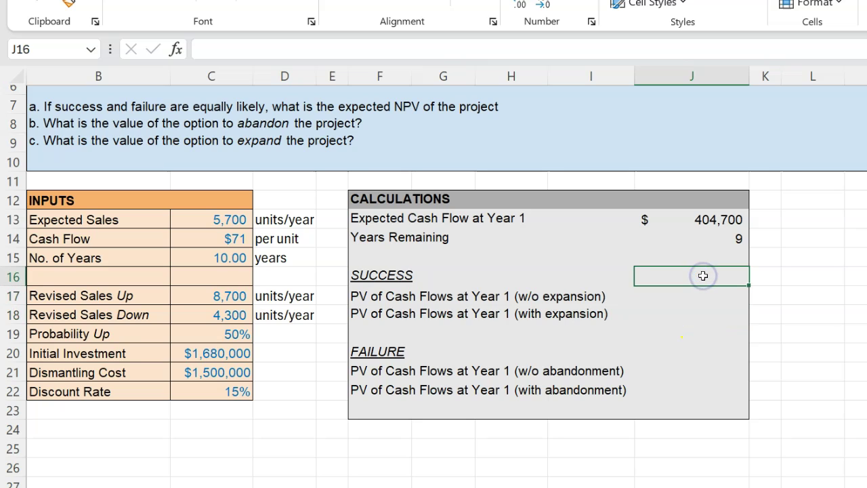
# Enter =C17*2*C14 for the $1,235,400 success cash flow
pyautogui.write('=')
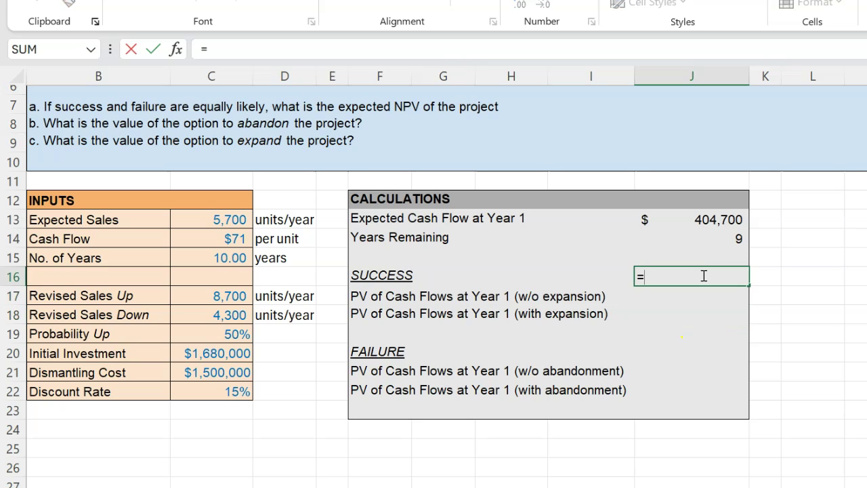
pyautogui.click(241, 296)
pyautogui.write('*')
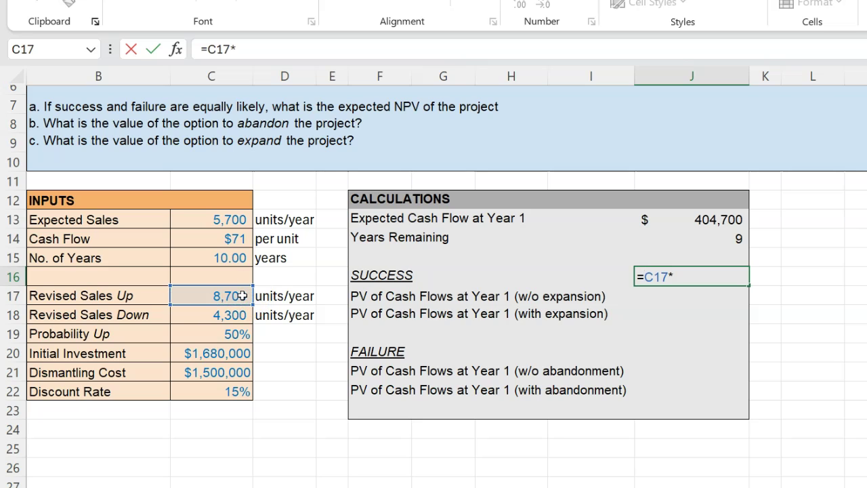
pyautogui.write('2*')
pyautogui.click(233, 241)
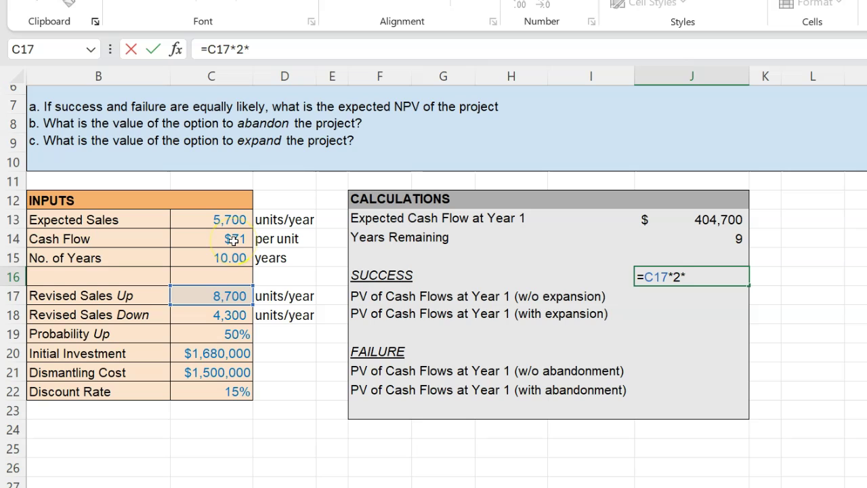
pyautogui.click(234, 240)
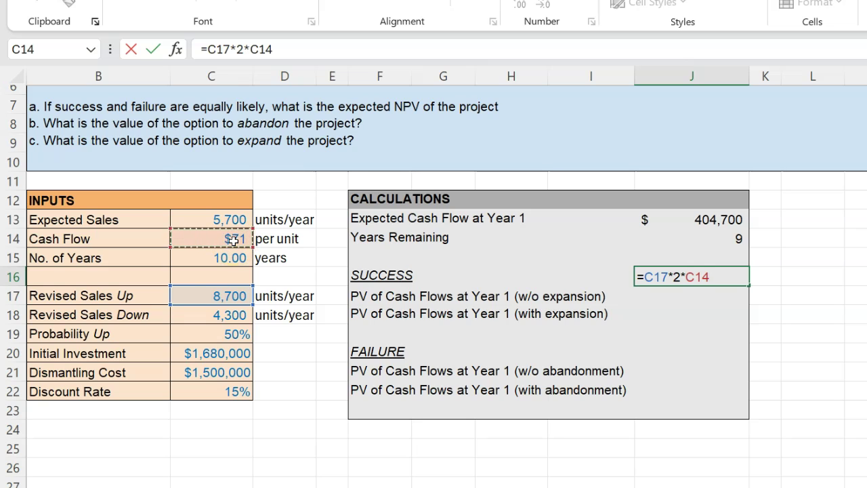
pyautogui.press('Return')
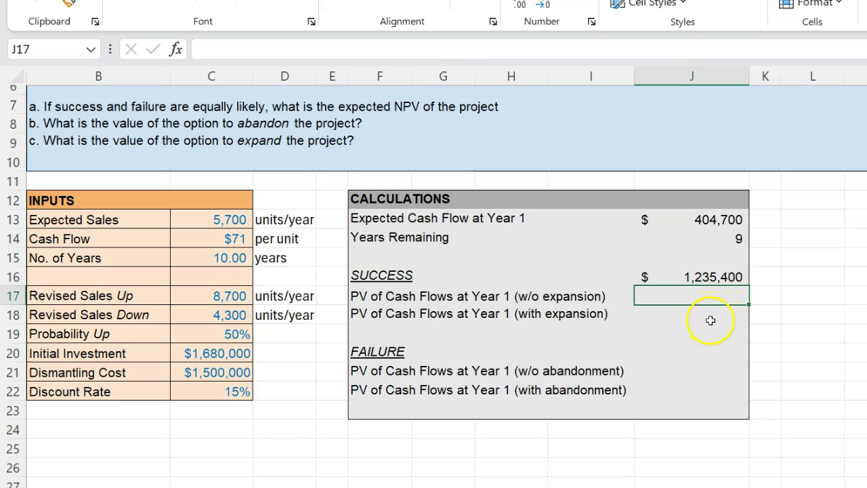
# Enter =PV(C22,J14,-J16) in J18, giving $5,894,815 PV with expansion
pyautogui.click(720, 316)
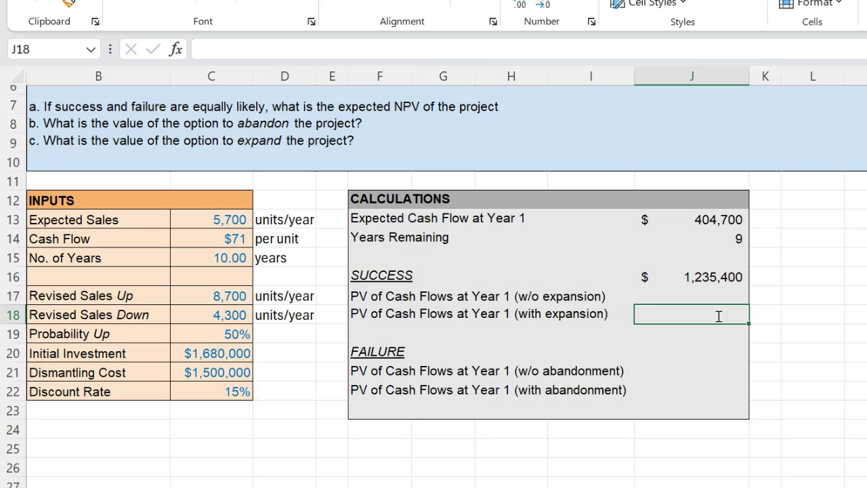
pyautogui.write('=')
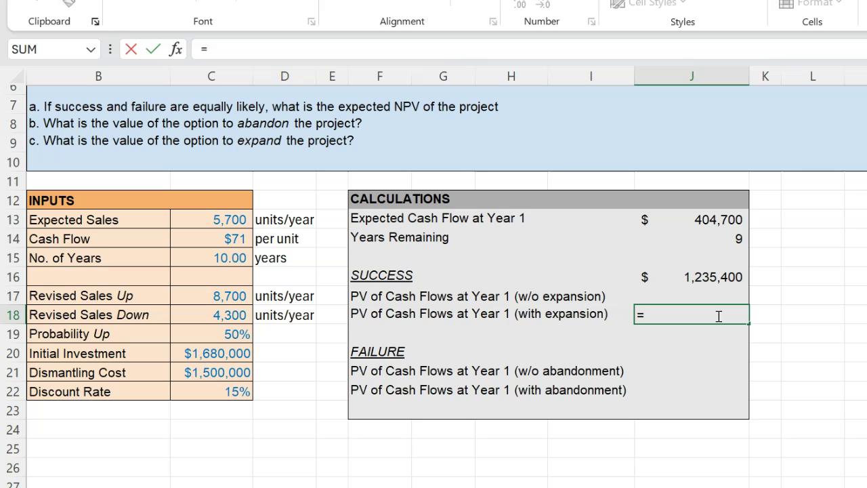
pyautogui.write('pv(')
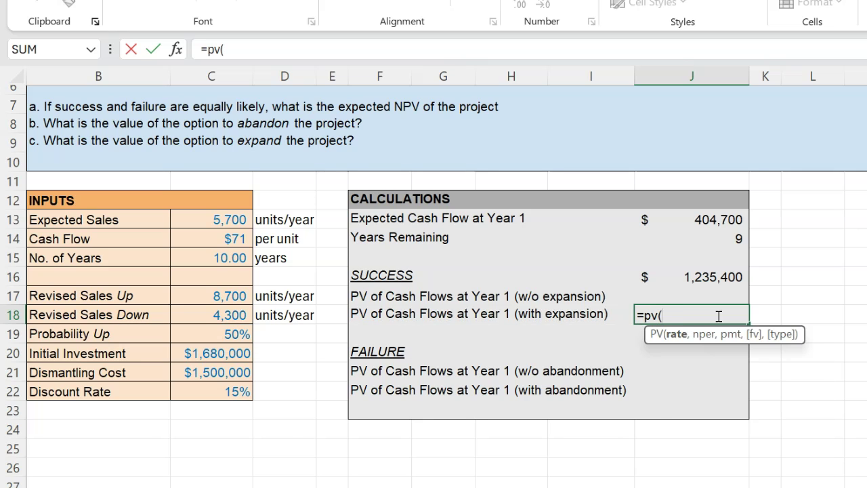
pyautogui.click(234, 392)
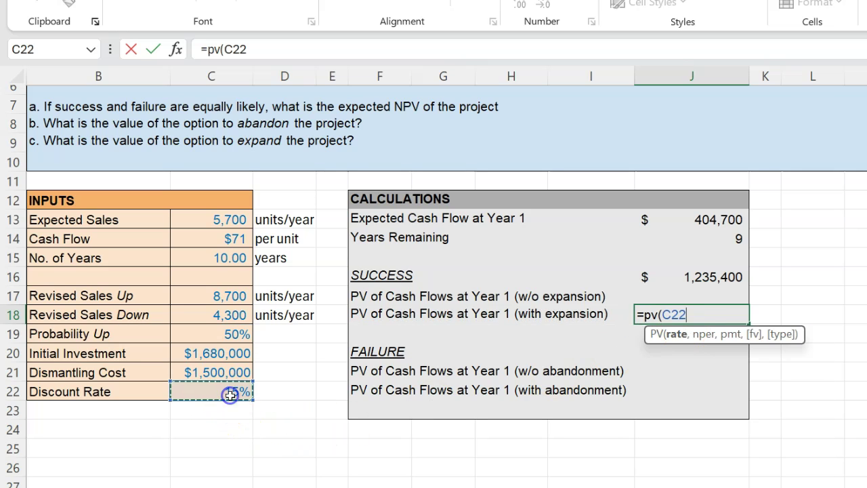
pyautogui.write(',')
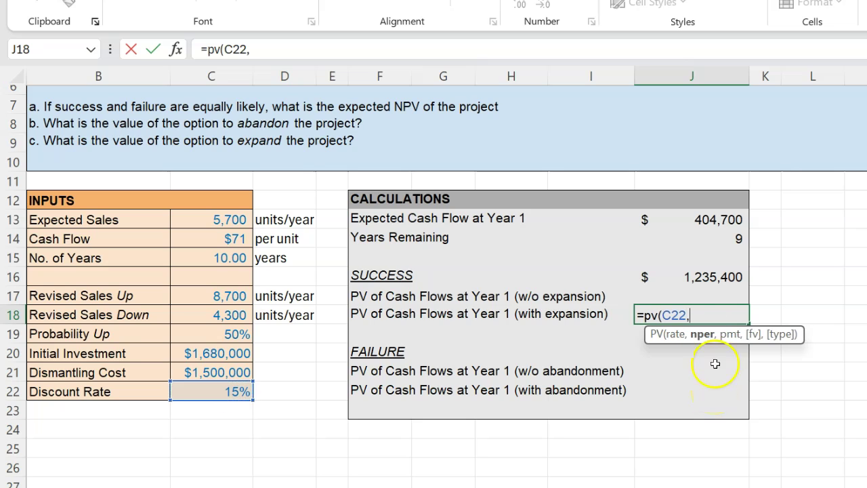
pyautogui.click(732, 242)
pyautogui.write(',-')
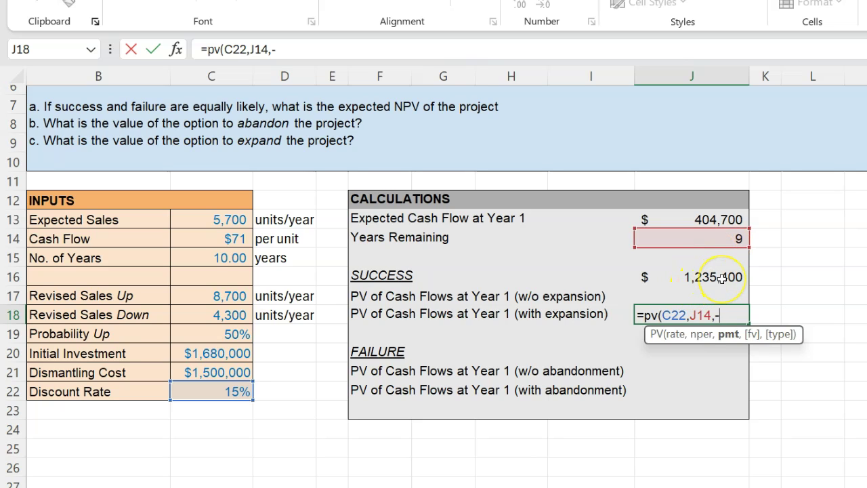
pyautogui.click(722, 278)
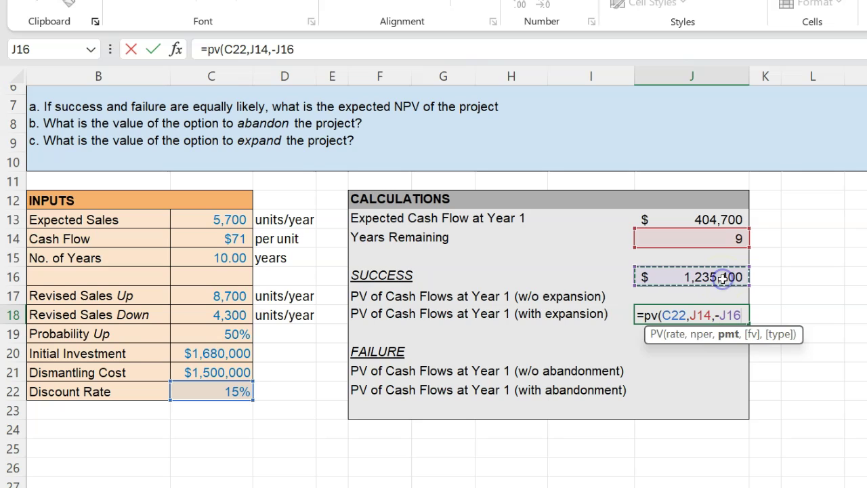
pyautogui.write(')')
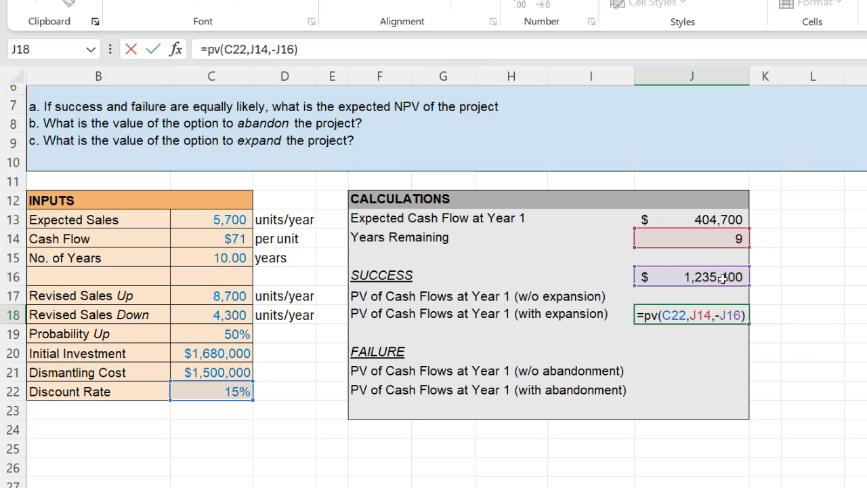
pyautogui.press('Return')
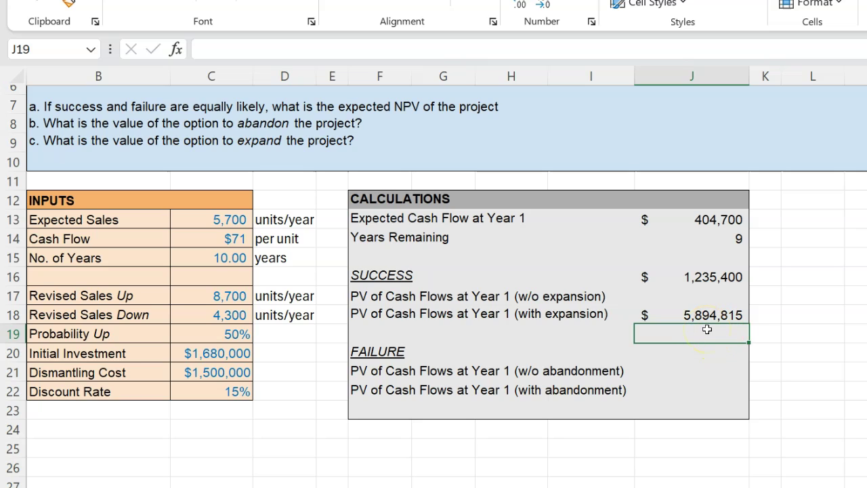
pyautogui.click(713, 299)
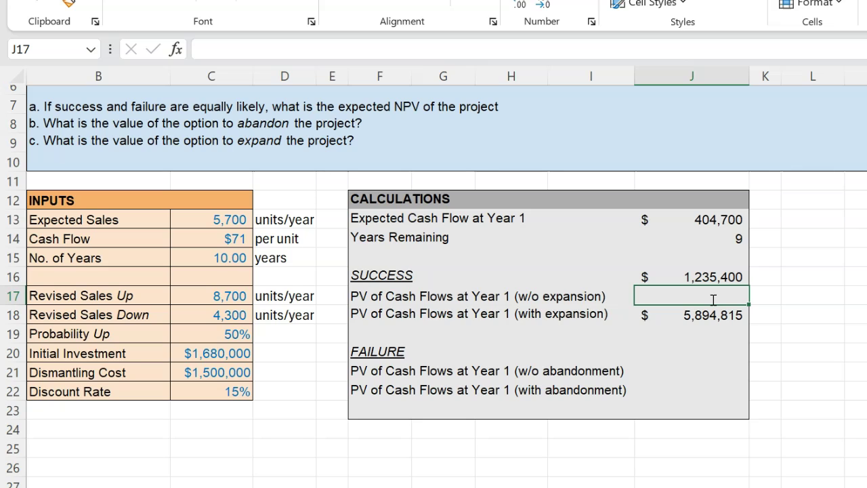
# Enter =PV(C22,J14,-C17*C14) in J17, giving $2,947,407 PV without expansion
pyautogui.write('=')
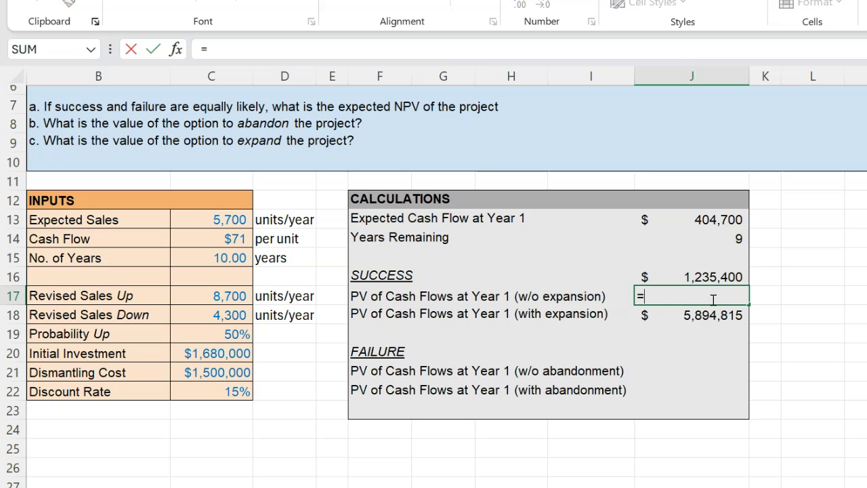
pyautogui.click(223, 299)
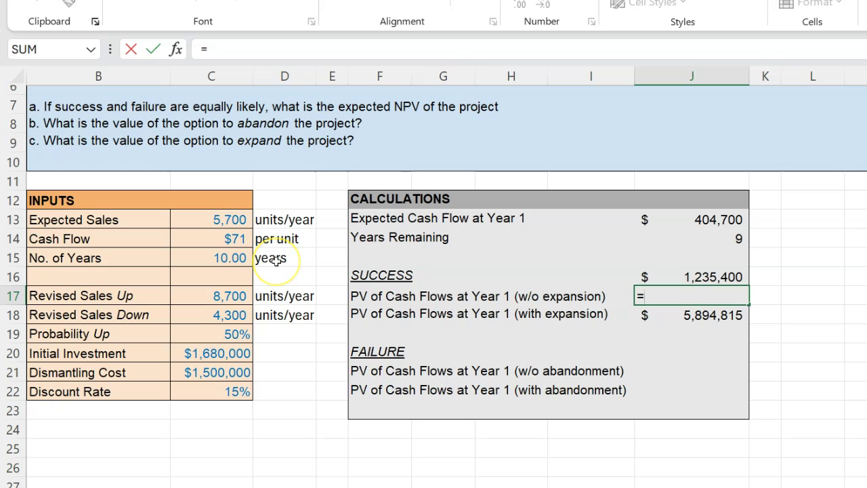
pyautogui.write('pv(')
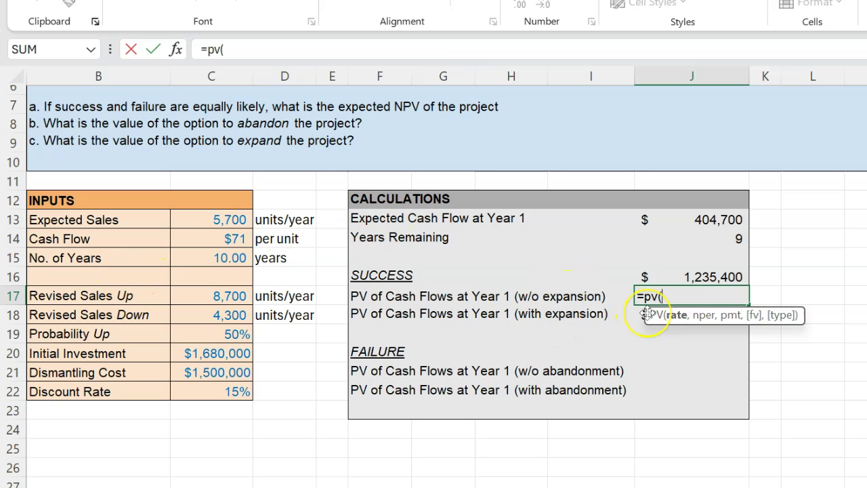
pyautogui.click(229, 391)
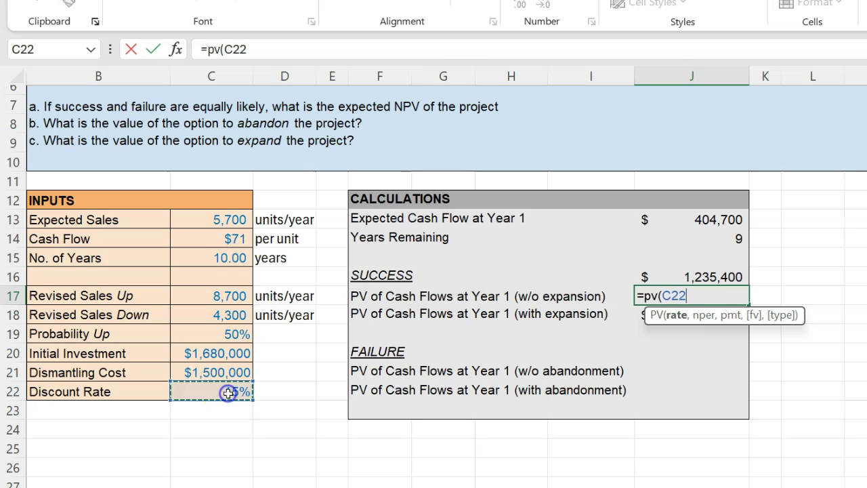
pyautogui.write(',')
pyautogui.click(722, 237)
pyautogui.write(',-')
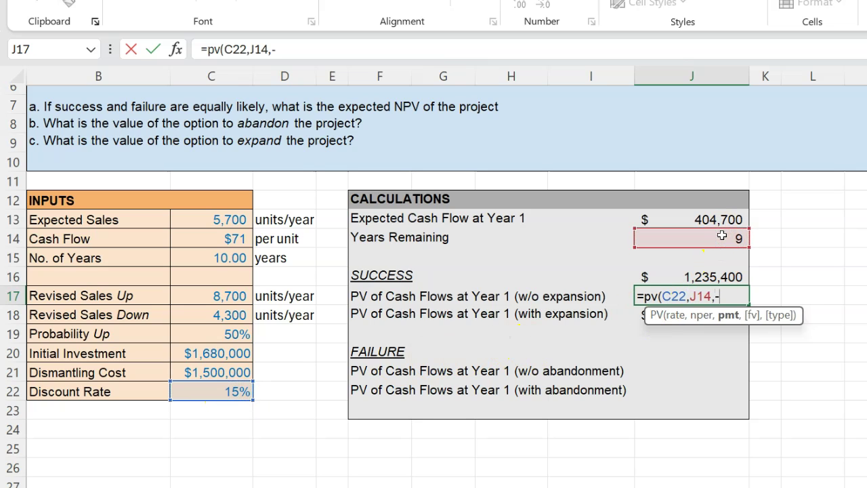
pyautogui.click(237, 296)
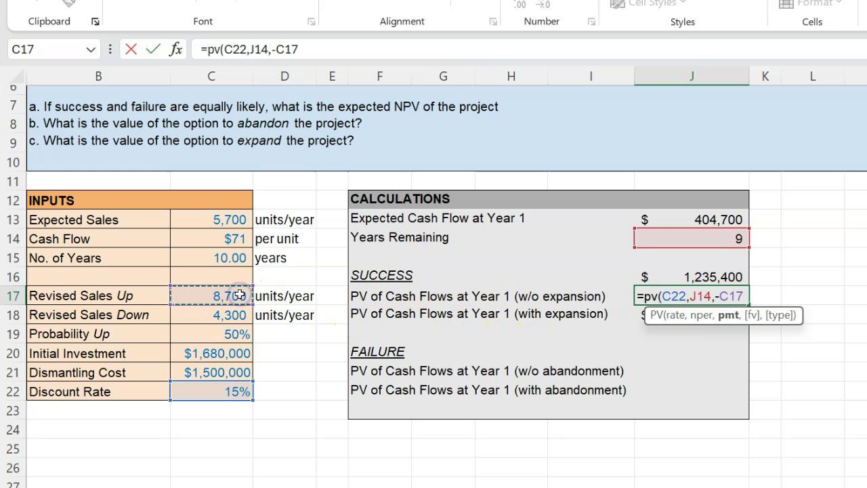
pyautogui.write('*')
pyautogui.click(234, 239)
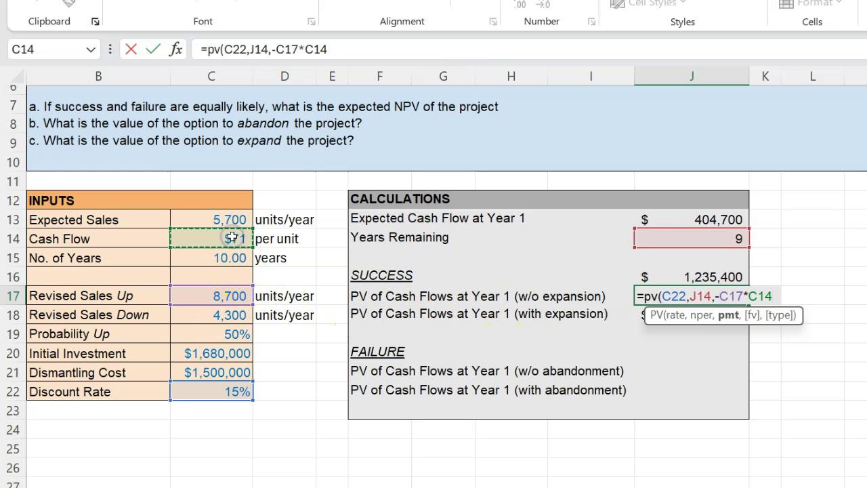
pyautogui.write(')')
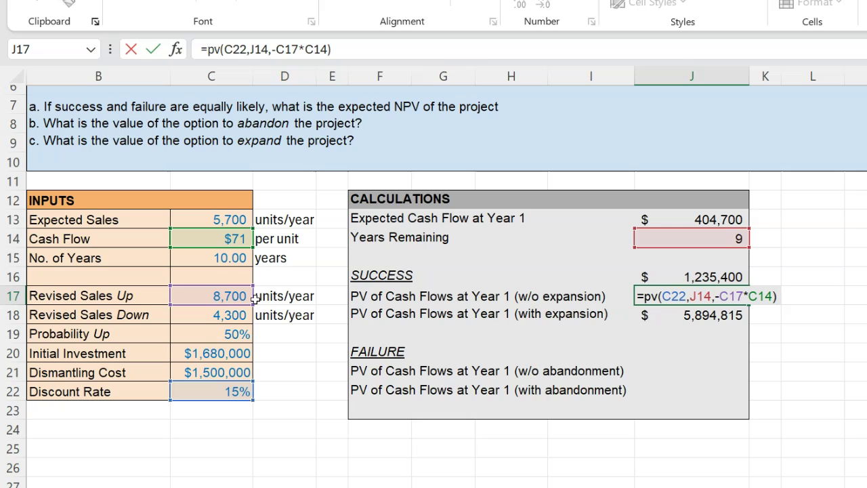
pyautogui.press('Return')
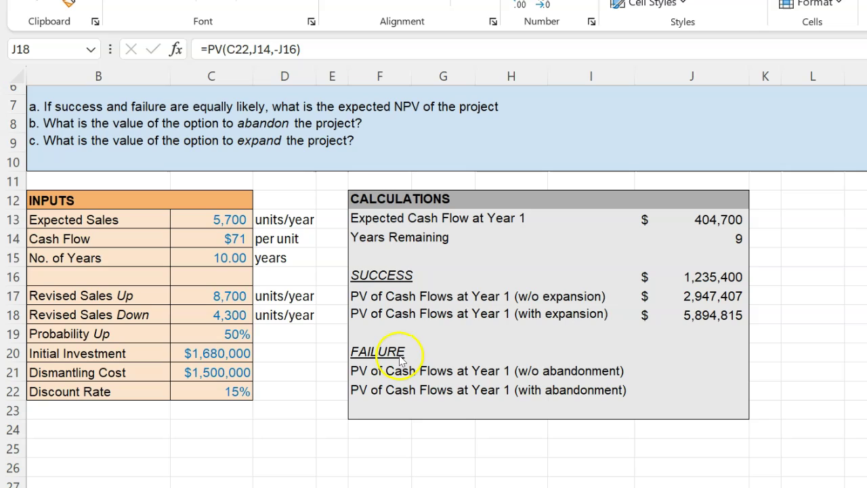
# Enter =PV(C22,J14,-C18*C14) in J21 for the $1,456,765 failure PV without abandonment
pyautogui.click(230, 315)
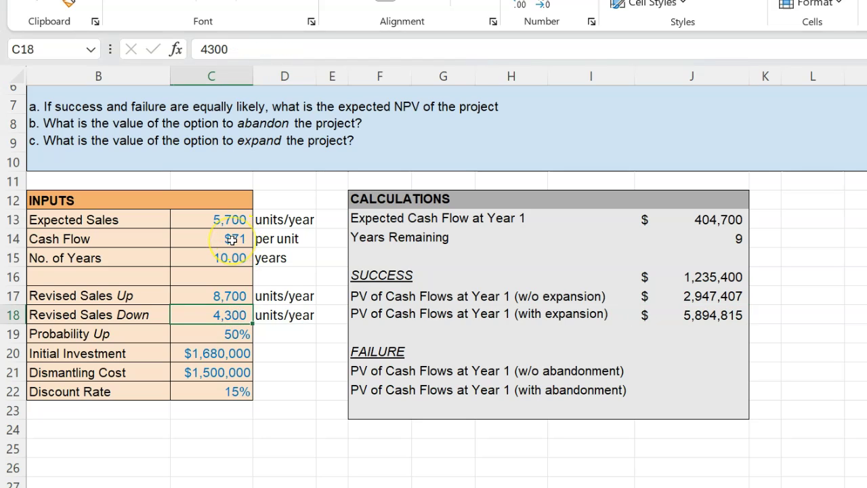
pyautogui.click(714, 375)
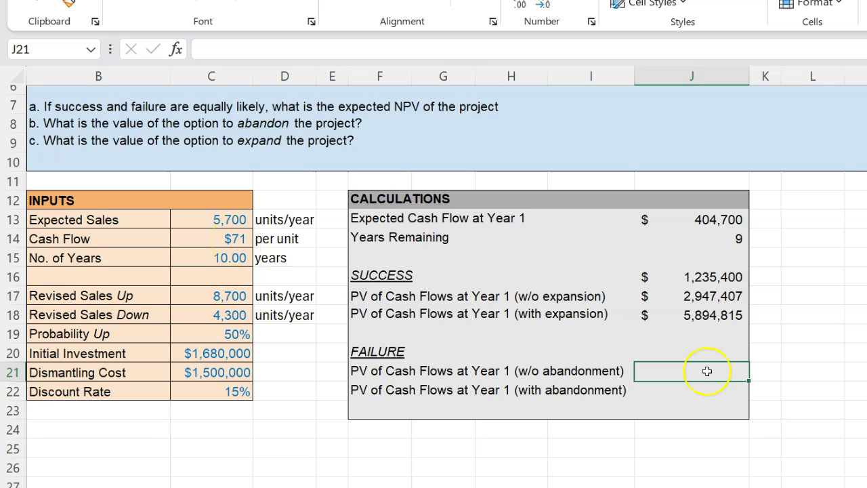
pyautogui.write('=pv(')
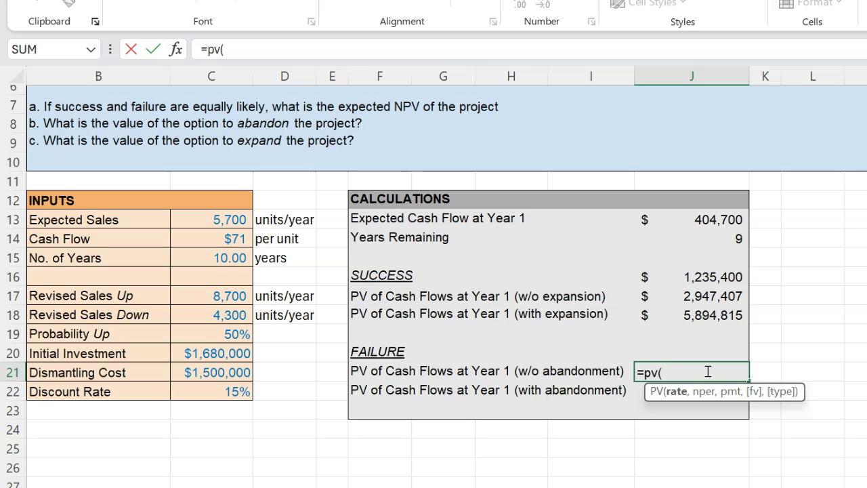
pyautogui.click(229, 391)
pyautogui.write(',')
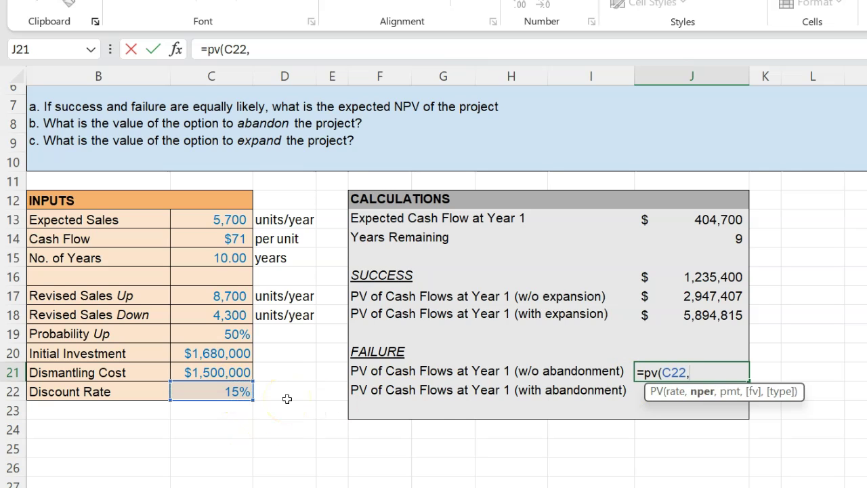
pyautogui.click(708, 244)
pyautogui.write(',')
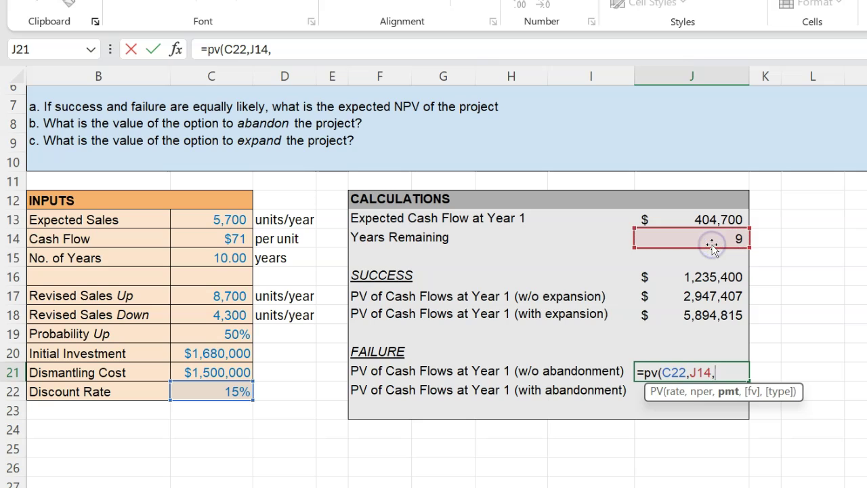
pyautogui.write('-')
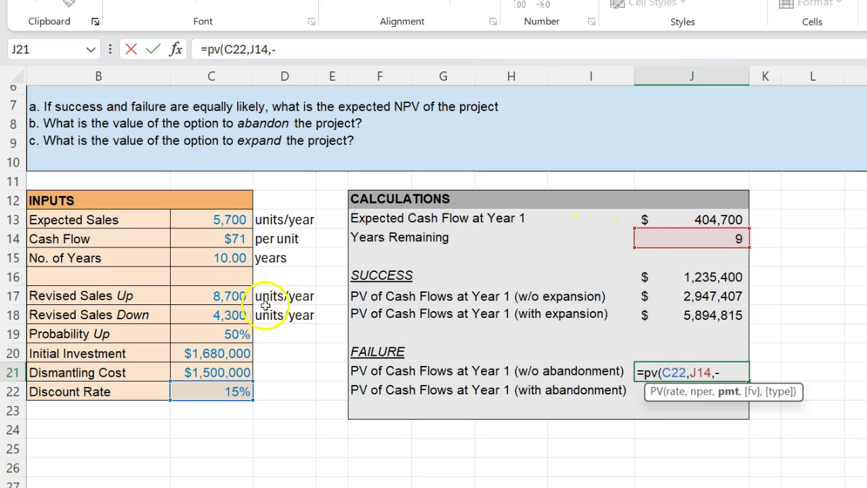
pyautogui.click(243, 315)
pyautogui.write('*')
pyautogui.click(234, 241)
pyautogui.press('Return')
# Link J22 to the dismantling cost with =C21, showing $1,500,000 with abandonment
pyautogui.click(717, 400)
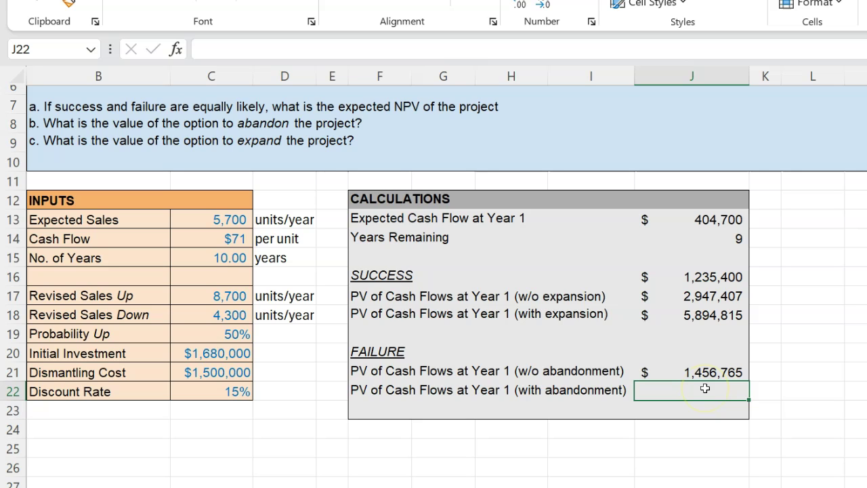
pyautogui.scroll(1, 704, 387)
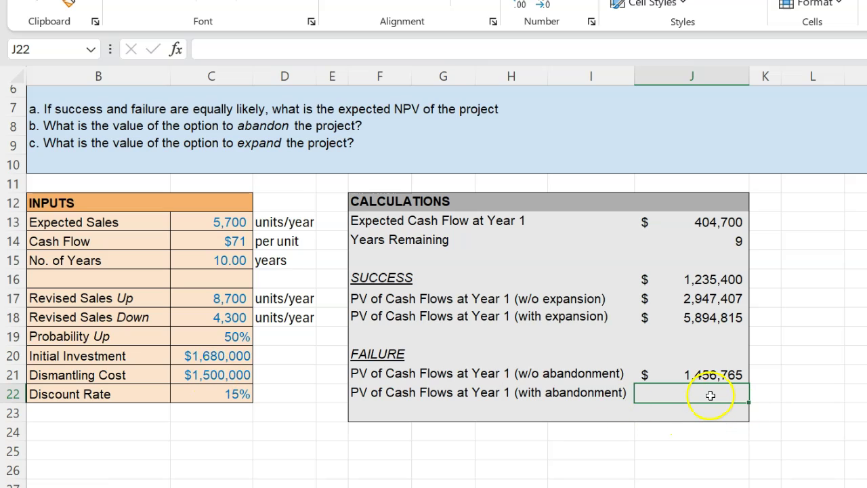
pyautogui.write('=')
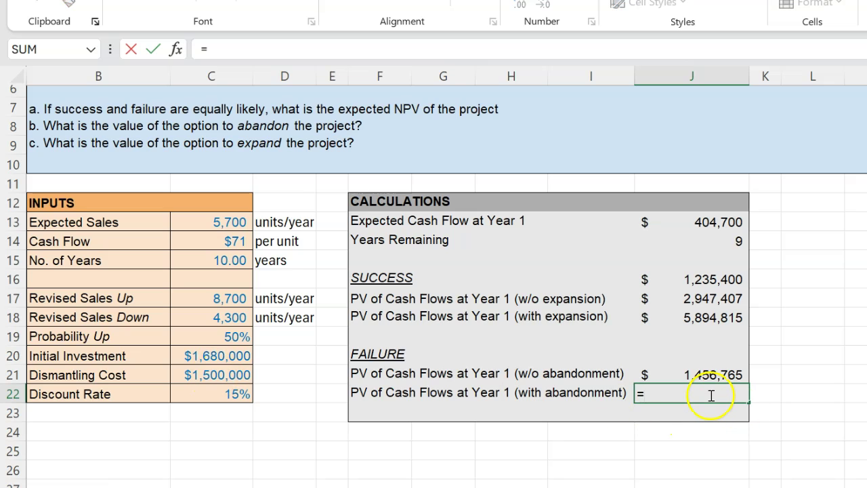
pyautogui.click(211, 376)
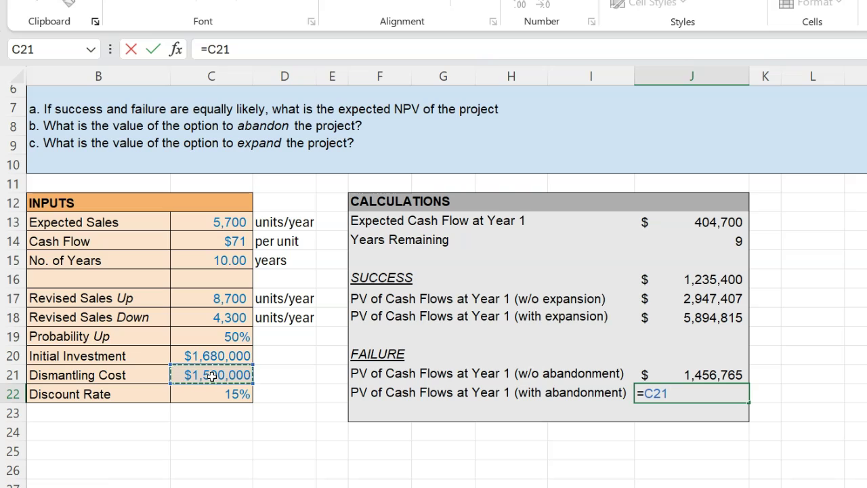
pyautogui.press('Return')
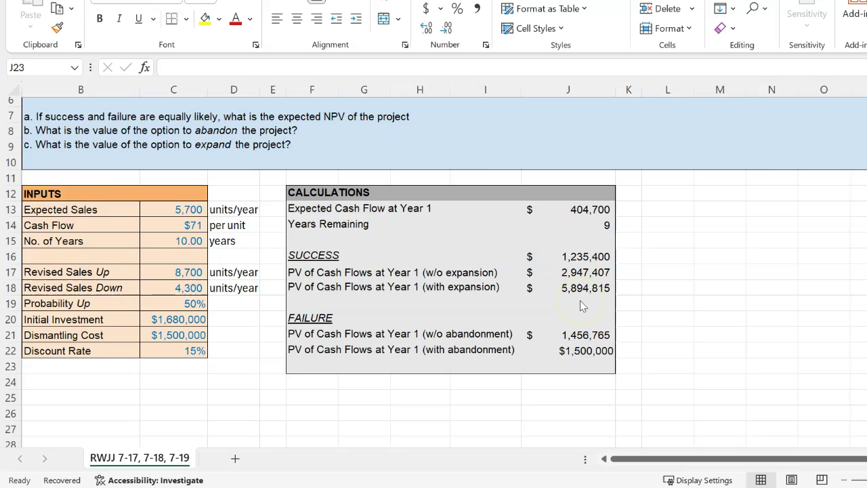
pyautogui.scroll(2, 779, 366)
pyautogui.click(765, 363)
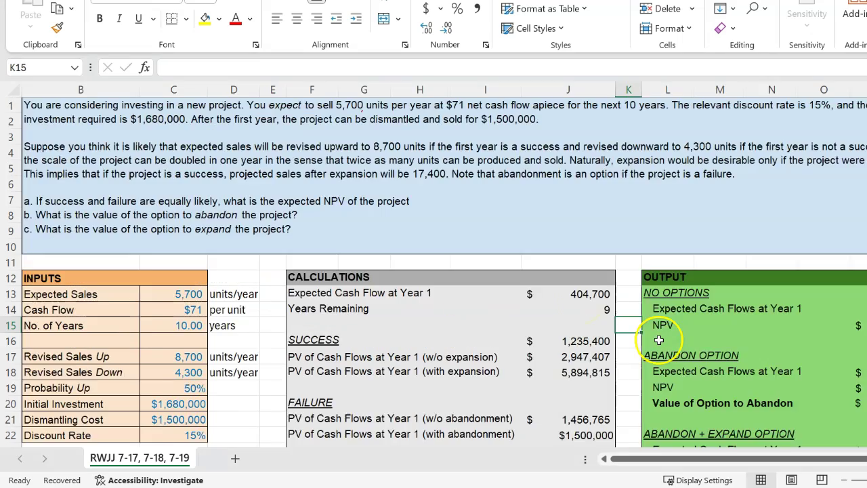
pyautogui.hscroll(3, 658, 340)
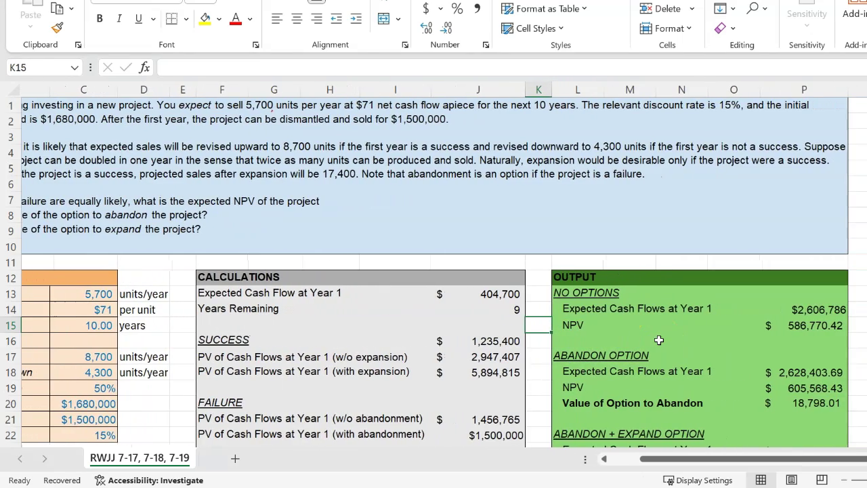
pyautogui.scroll(-1, 658, 340)
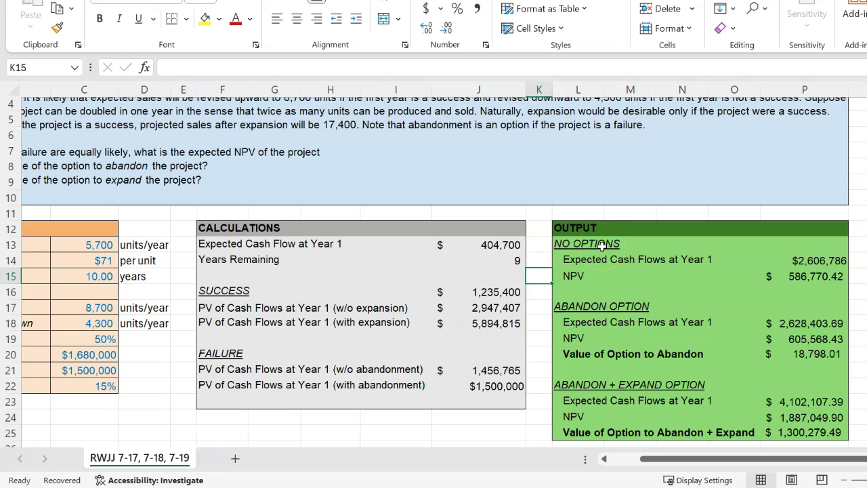
pyautogui.click(602, 247)
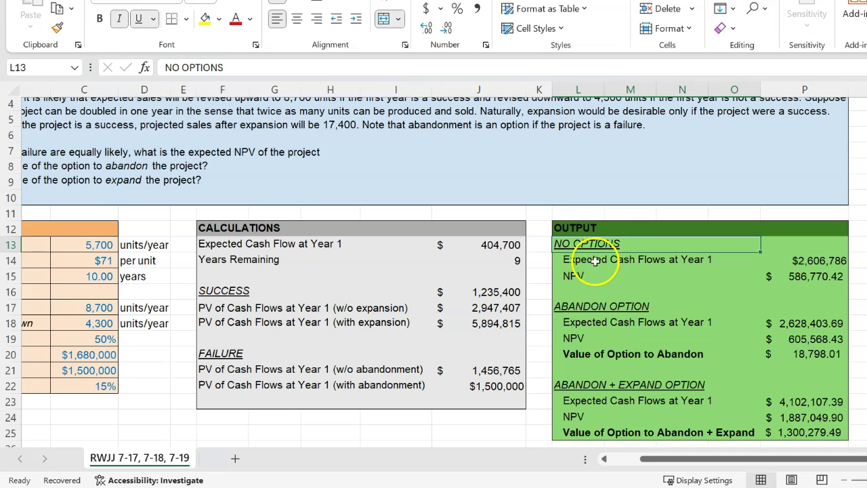
pyautogui.click(509, 247)
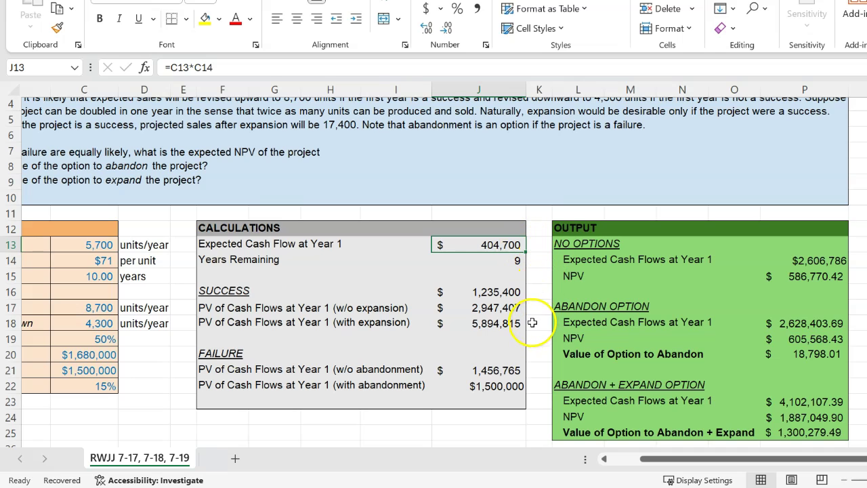
pyautogui.click(496, 308)
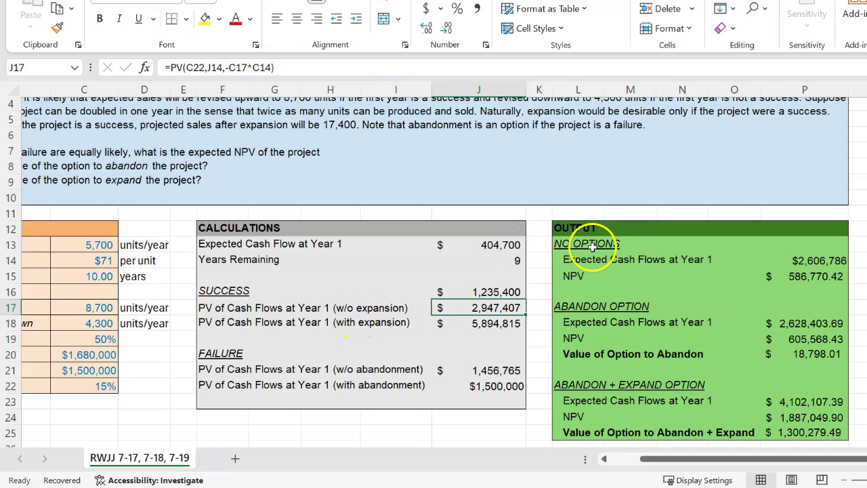
pyautogui.keyDown('ctrl'); pyautogui.click(503, 371); pyautogui.keyUp('ctrl')
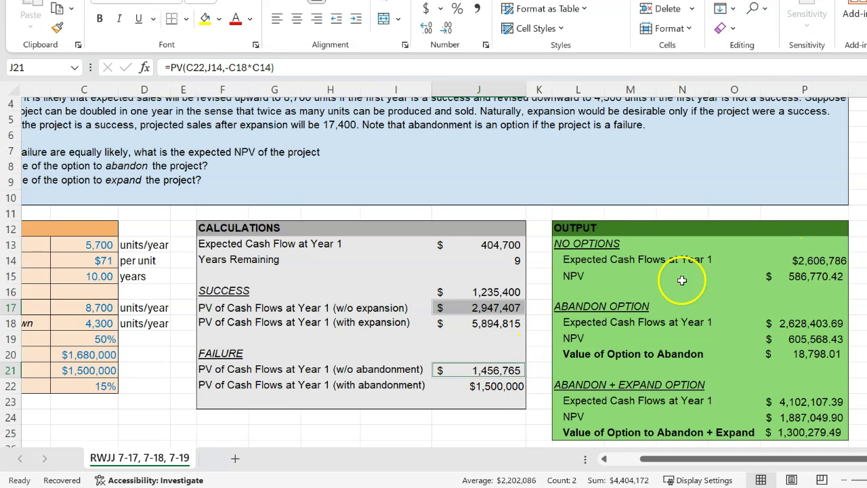
pyautogui.click(808, 263)
pyautogui.doubleClick(809, 263)
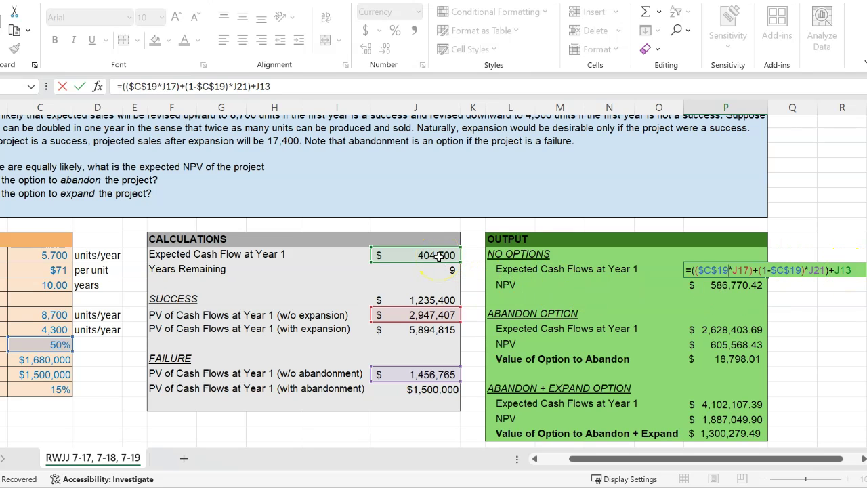
pyautogui.hotkey('ctrl', 'Return')
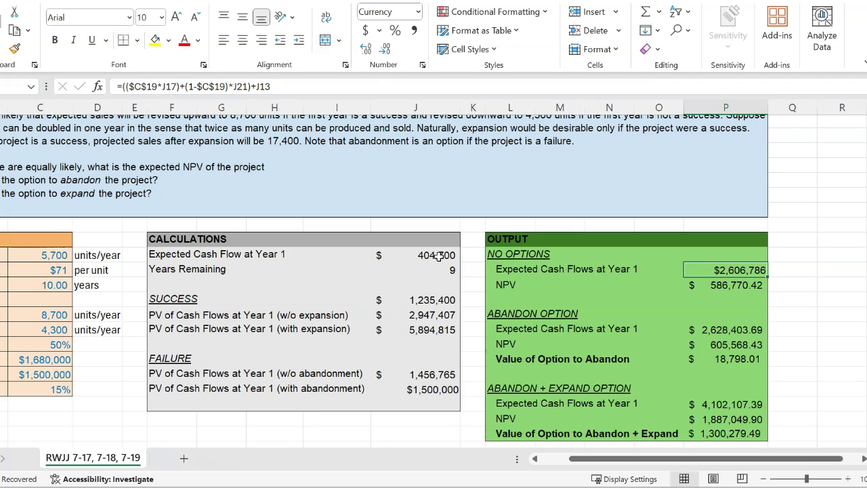
pyautogui.click(734, 287)
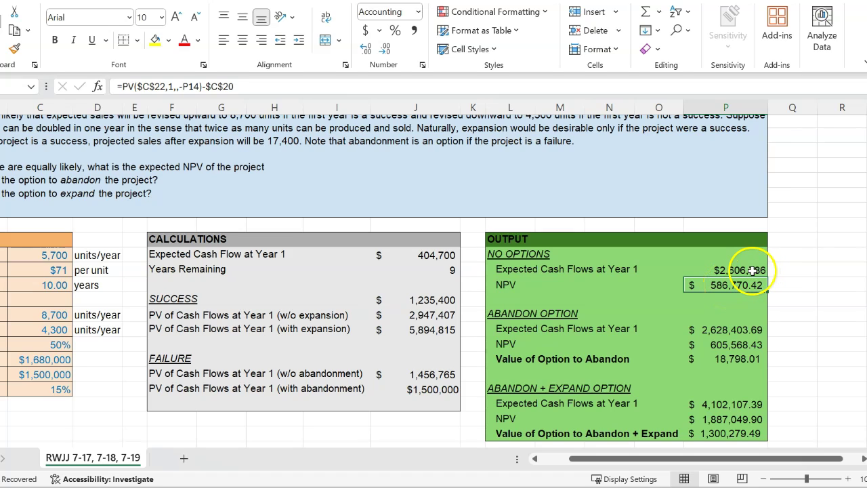
pyautogui.doubleClick(723, 285)
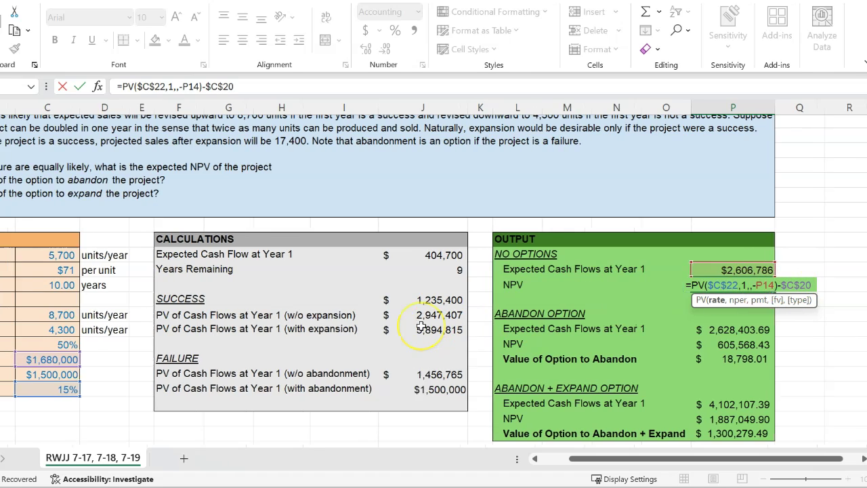
pyautogui.hscroll(-3, 421, 326)
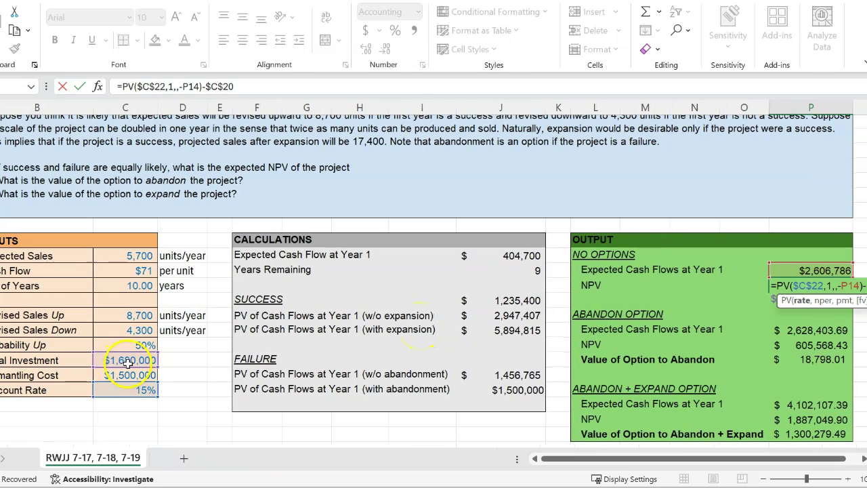
pyautogui.hscroll(5, 639, 312)
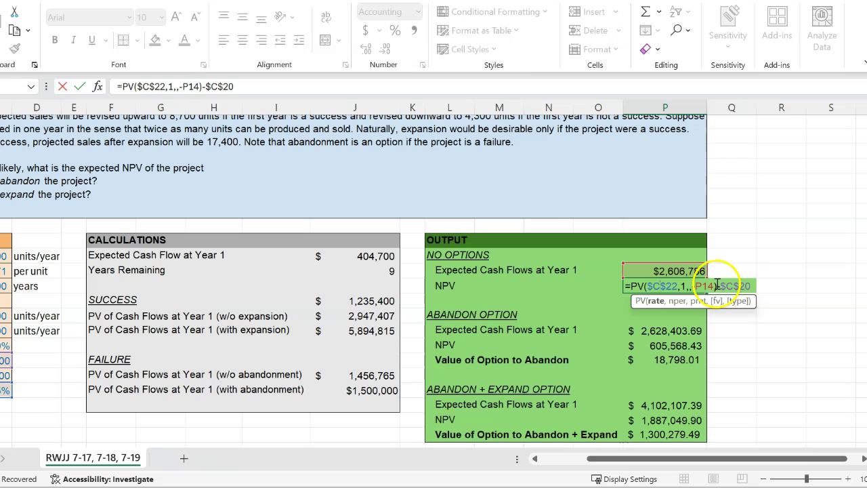
pyautogui.press('Return')
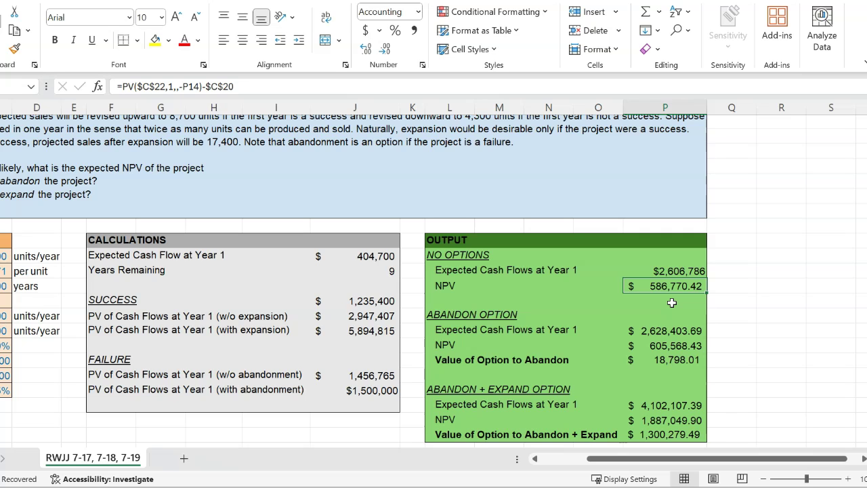
pyautogui.scroll(-1, 460, 353)
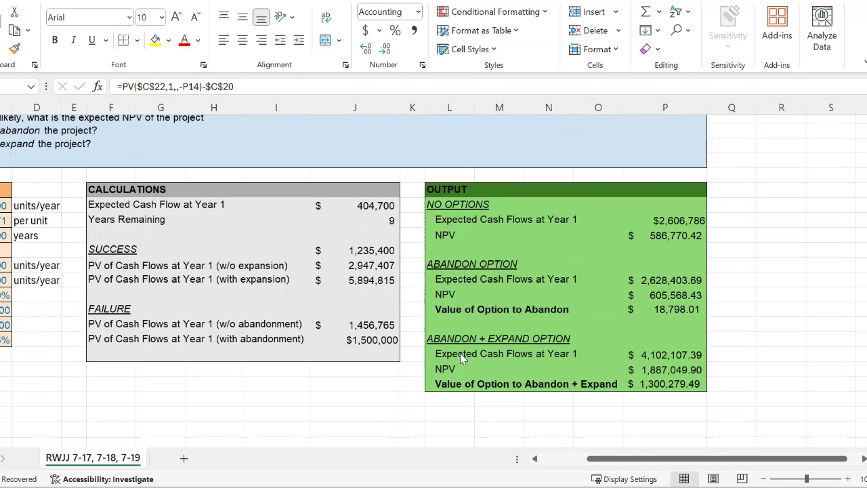
pyautogui.click(466, 265)
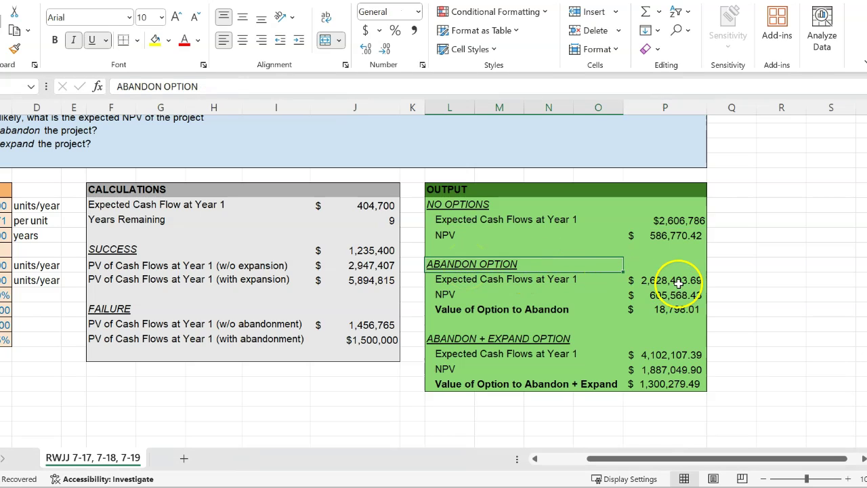
pyautogui.click(370, 266)
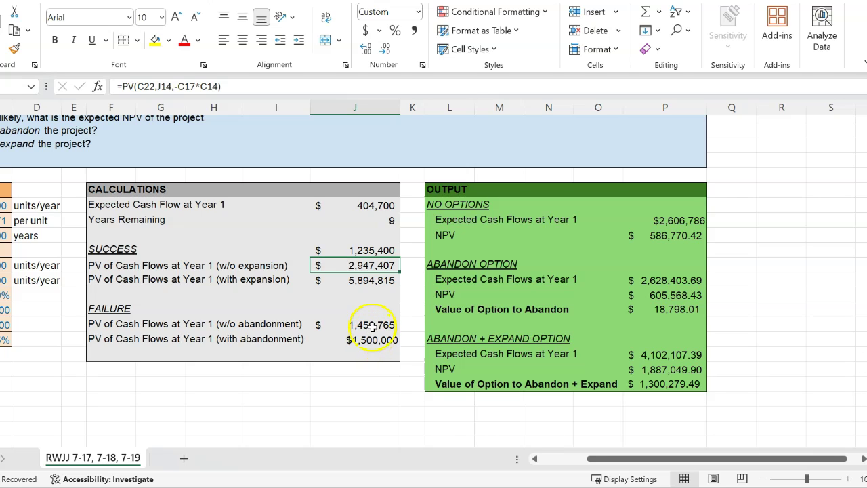
pyautogui.hscroll(-1, 372, 328)
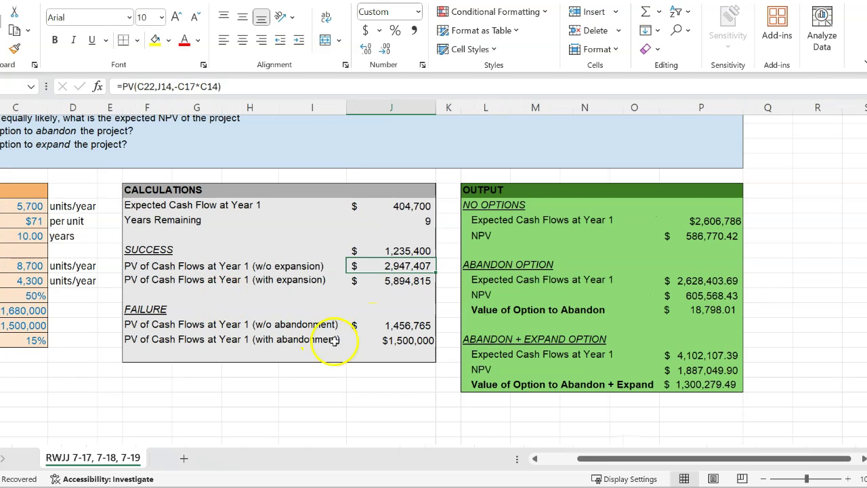
pyautogui.click(407, 341)
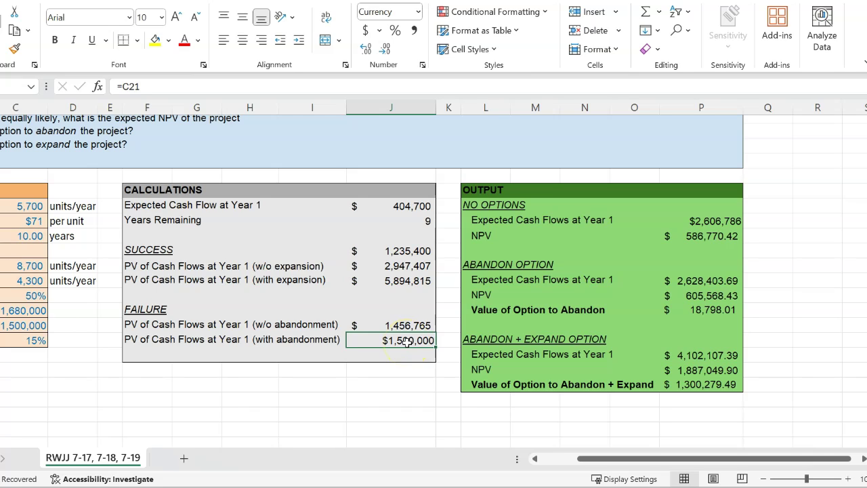
pyautogui.doubleClick(712, 280)
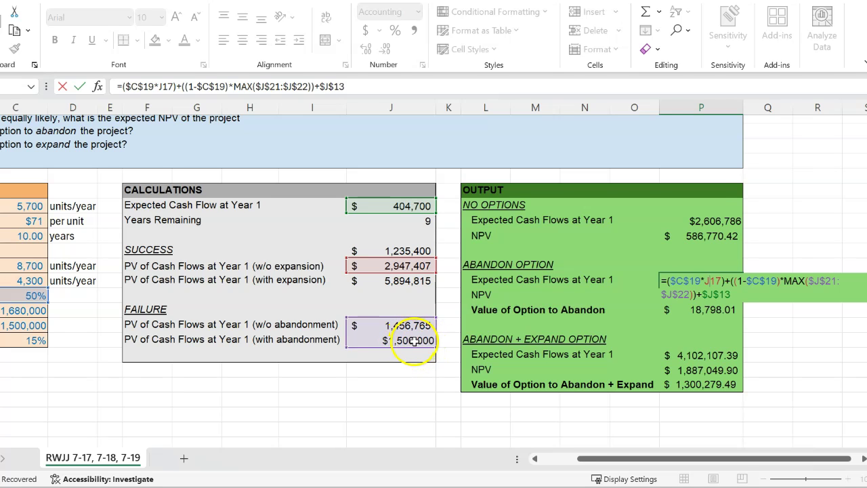
pyautogui.hotkey('ctrl', 'Return')
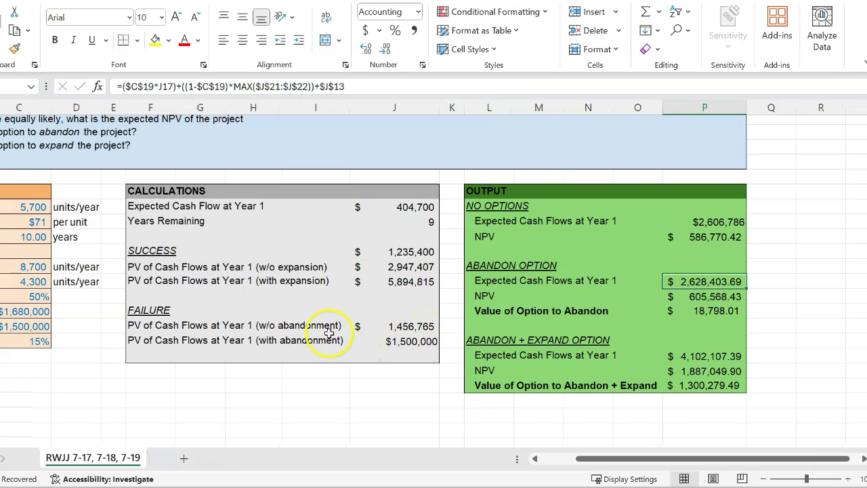
pyautogui.doubleClick(722, 299)
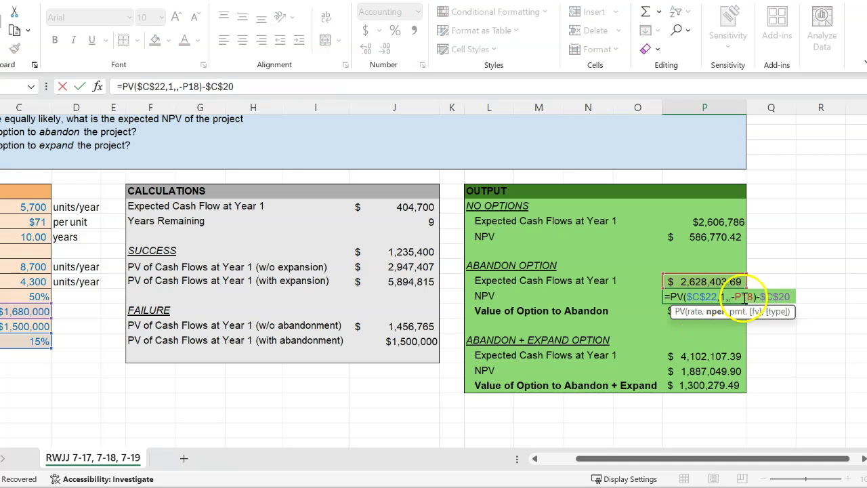
pyautogui.moveTo(759, 296); pyautogui.dragTo(793, 296)
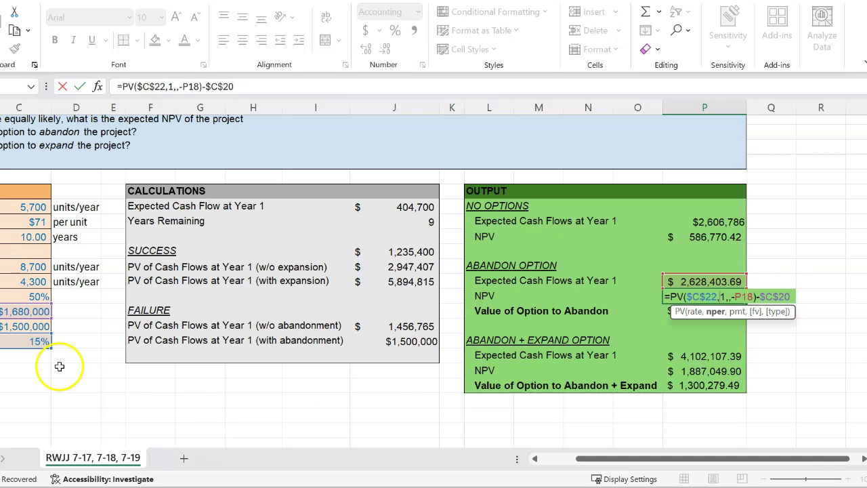
pyautogui.press('Escape')
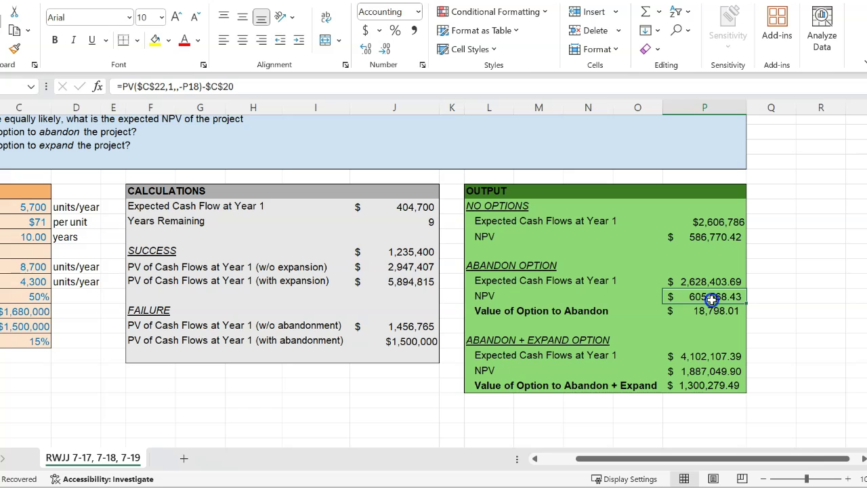
pyautogui.click(699, 238)
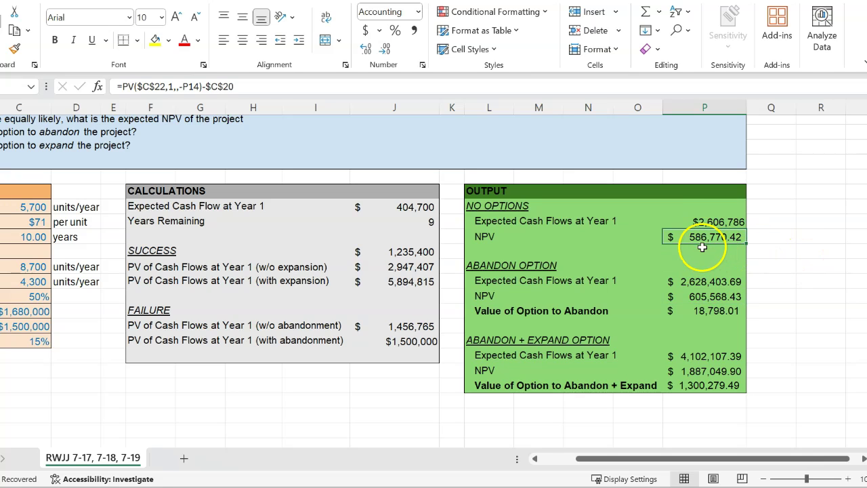
pyautogui.doubleClick(720, 312)
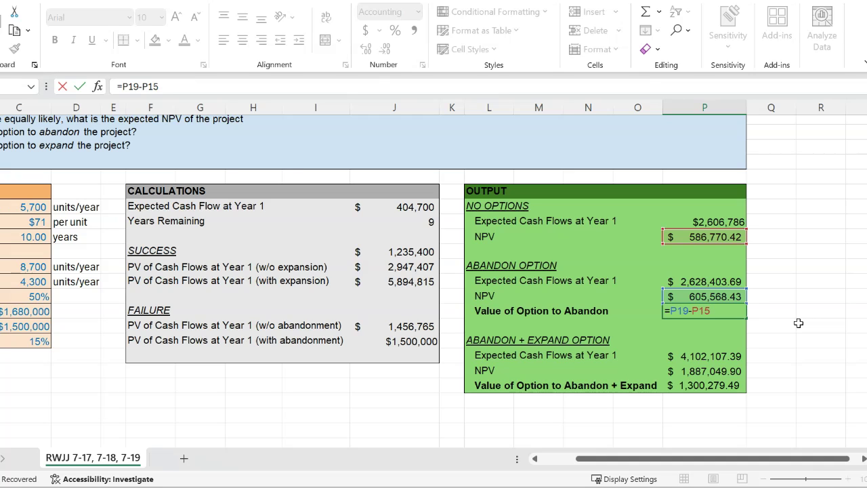
pyautogui.hotkey('ctrl', 'Return')
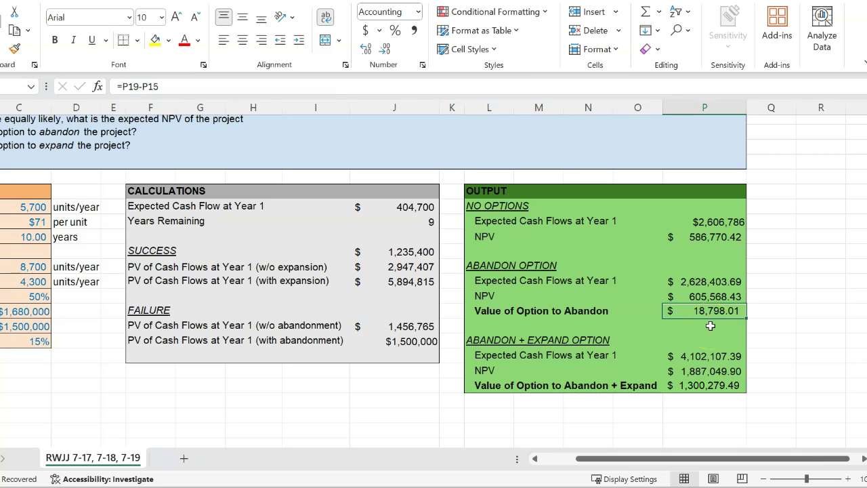
pyautogui.click(695, 237)
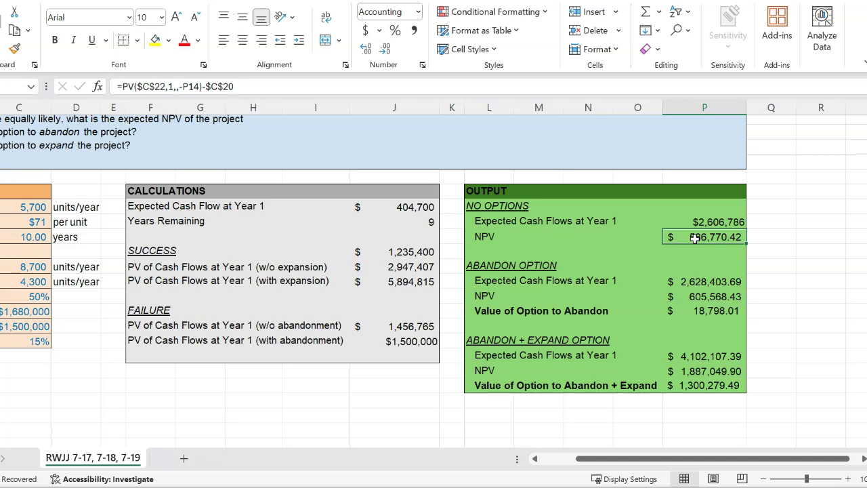
pyautogui.click(715, 313)
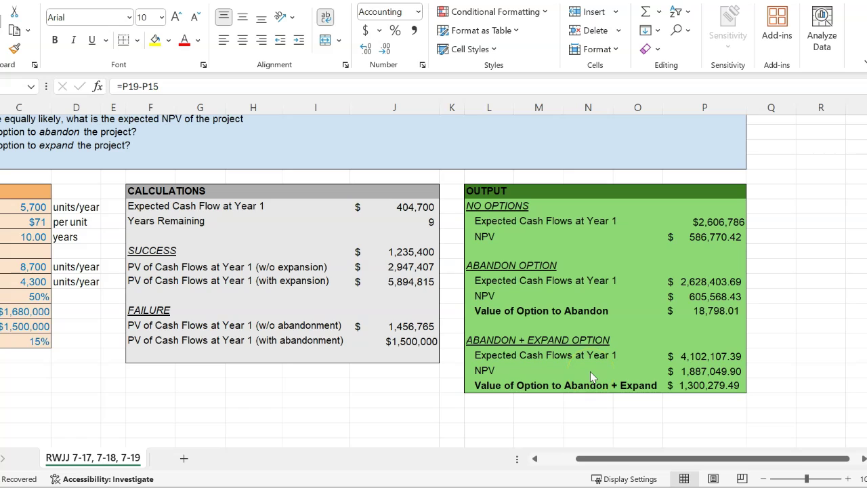
pyautogui.scroll(-1, 590, 372)
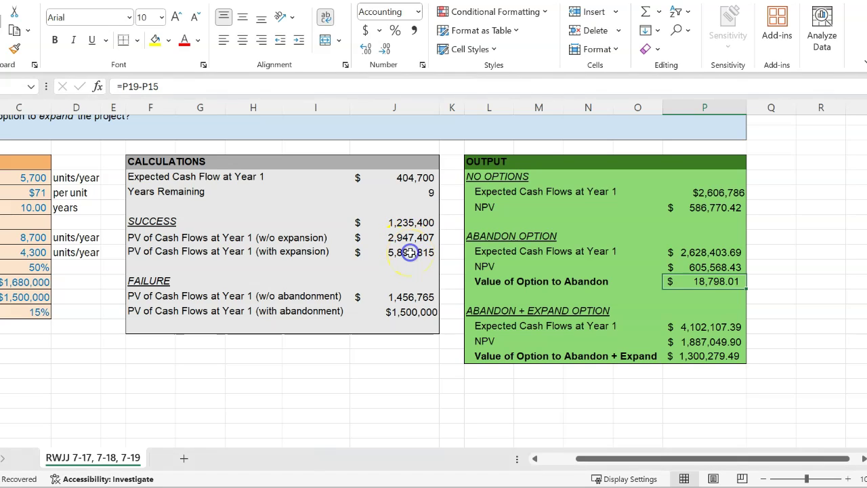
# Inspect the PV values and re-confirm the Abandon + Expand expected cash flow of $4,102,107.39
pyautogui.click(410, 252)
pyautogui.click(412, 237)
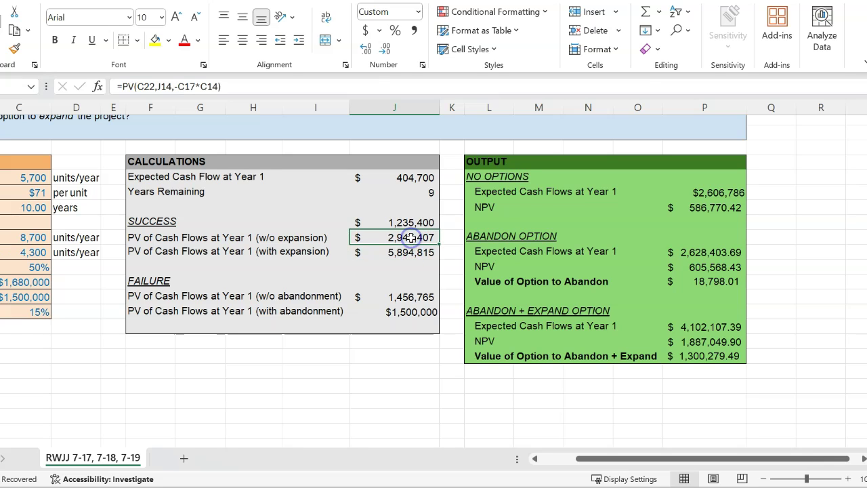
pyautogui.doubleClick(705, 327)
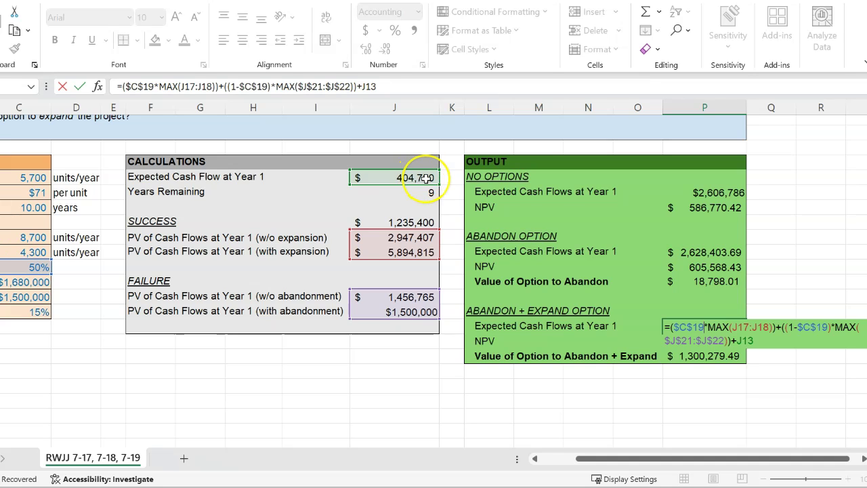
pyautogui.hotkey('ctrl', 'Return')
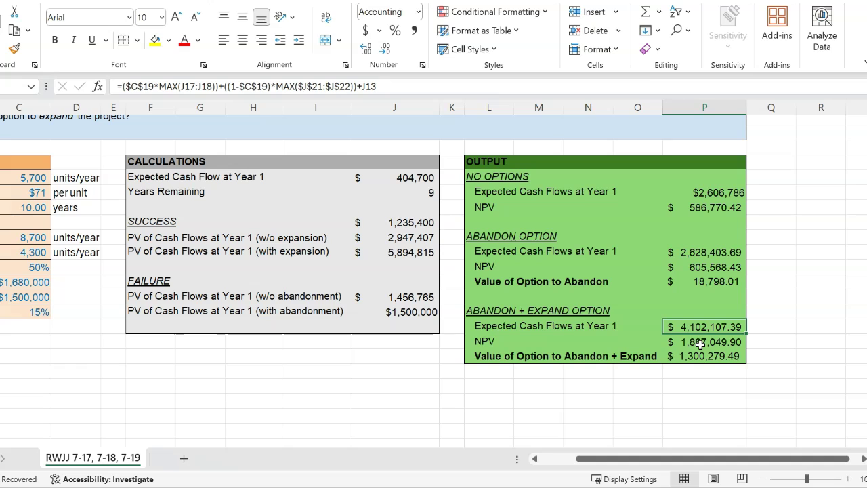
# Re-confirm the $1,887,049.90 Abandon + Expand NPV and type =P24-P15 into the option value cell
pyautogui.click(700, 342)
pyautogui.doubleClick(700, 342)
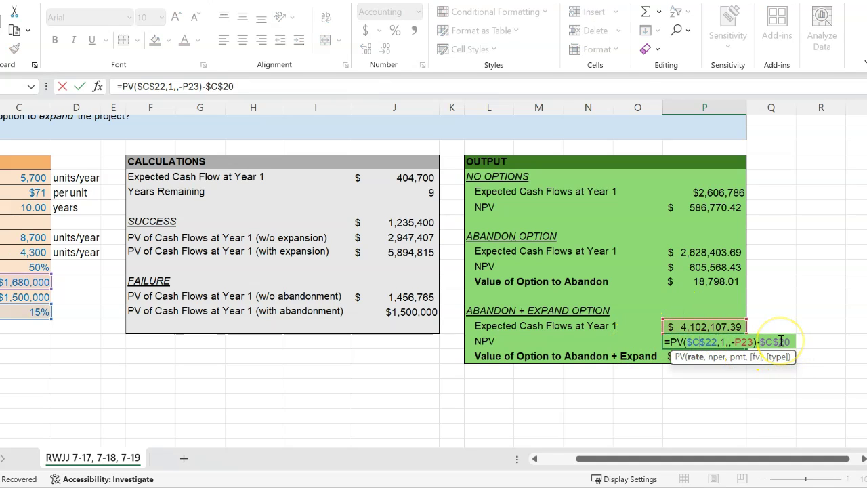
pyautogui.hotkey('ctrl', 'Return')
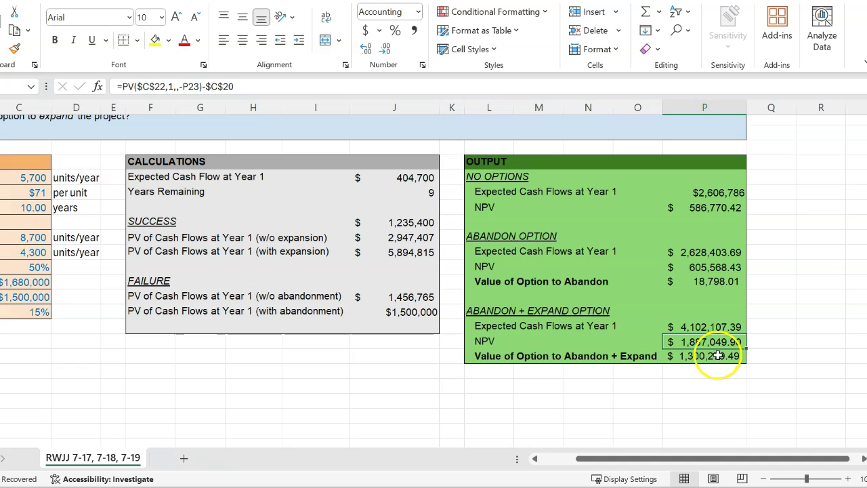
pyautogui.click(717, 355)
pyautogui.write('=P24-P15')
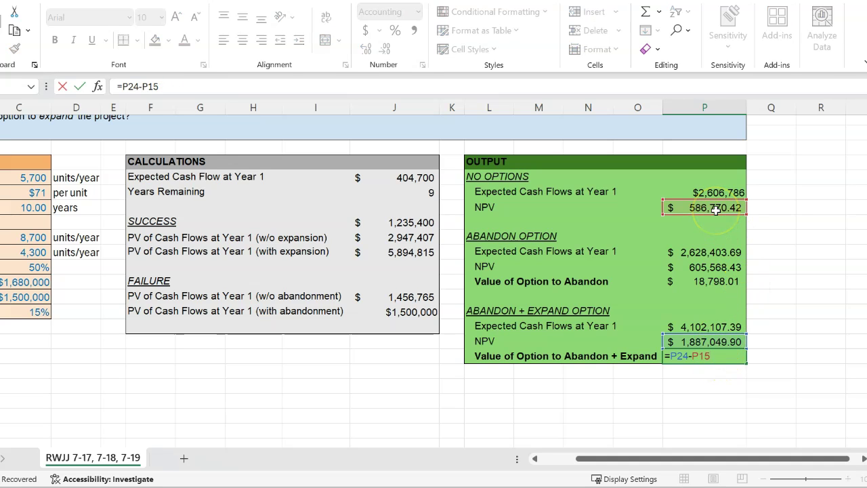
# Commit =P24-P15 so the Abandon + Expand option value reads $1,300,279.49
pyautogui.hotkey('ctrl', 'Return')
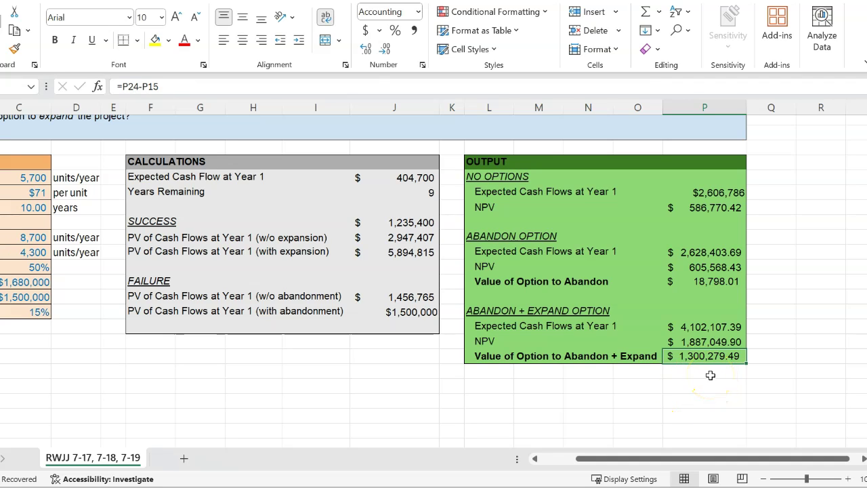
pyautogui.hscroll(-3, 666, 379)
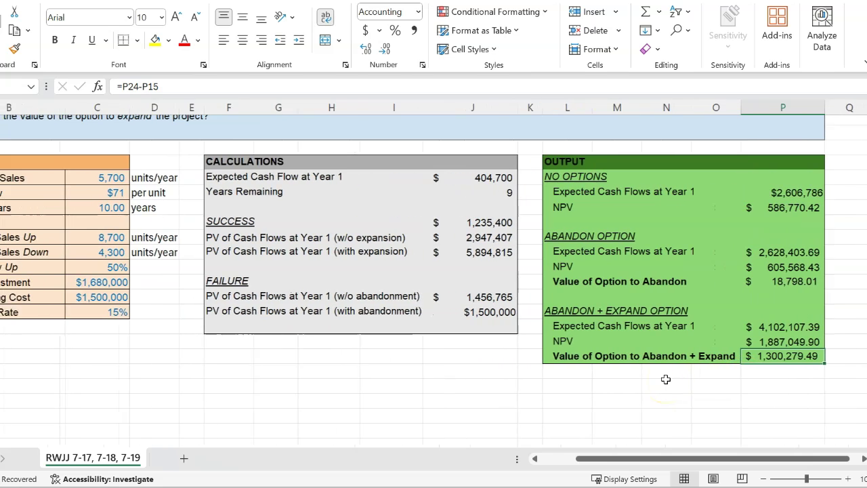
pyautogui.hscroll(1, 666, 379)
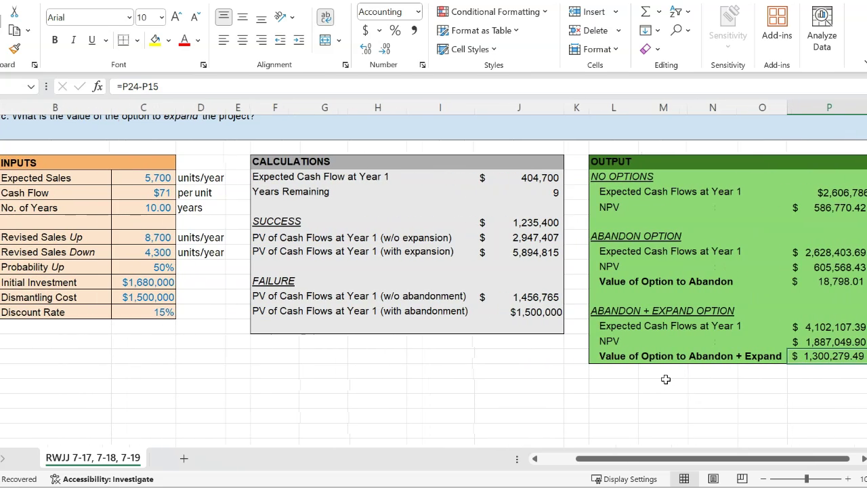